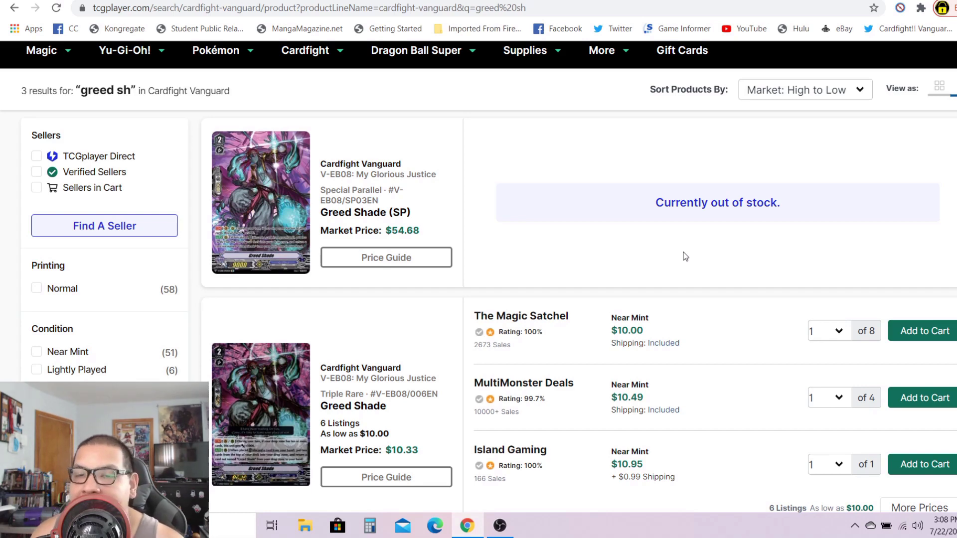
scroll(682, 256, "down", 2)
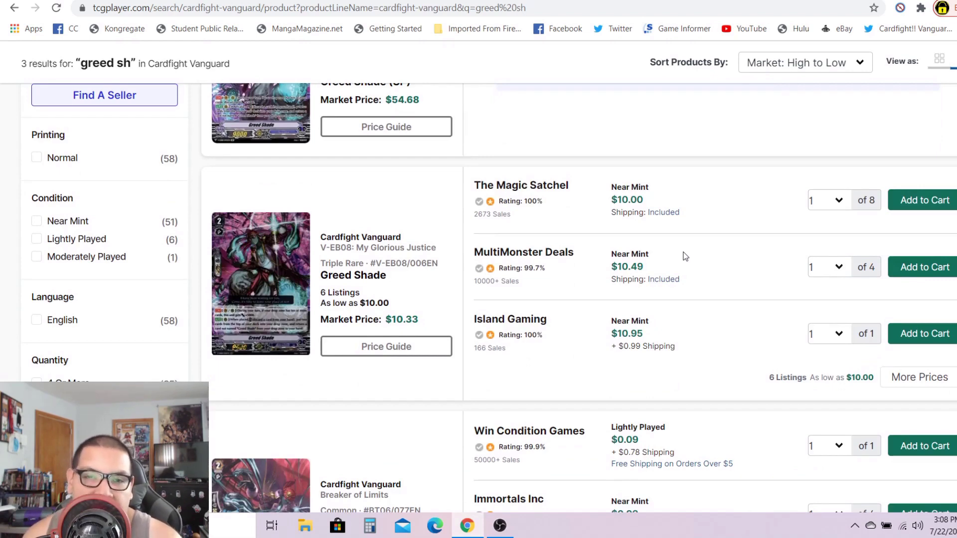
scroll(683, 257, "up", 2)
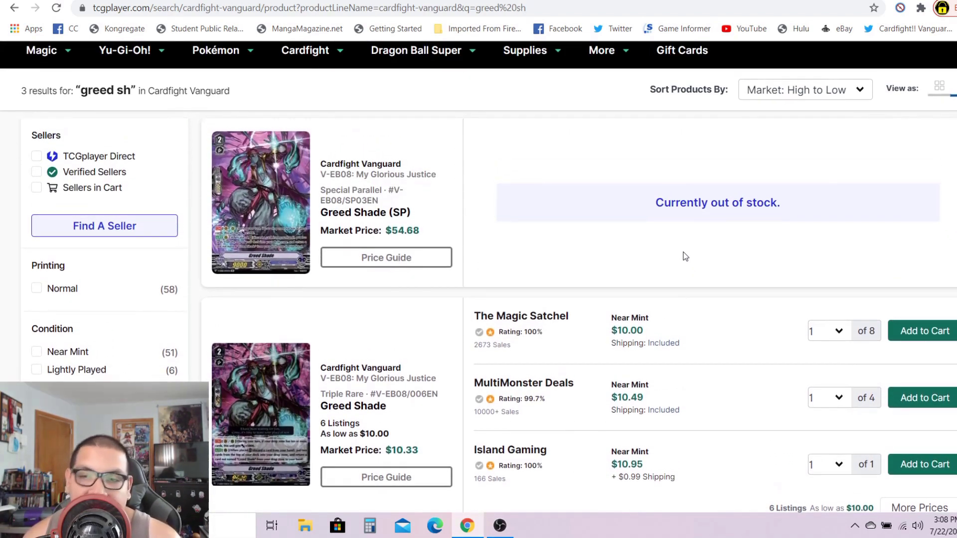
scroll(683, 256, "down", 1)
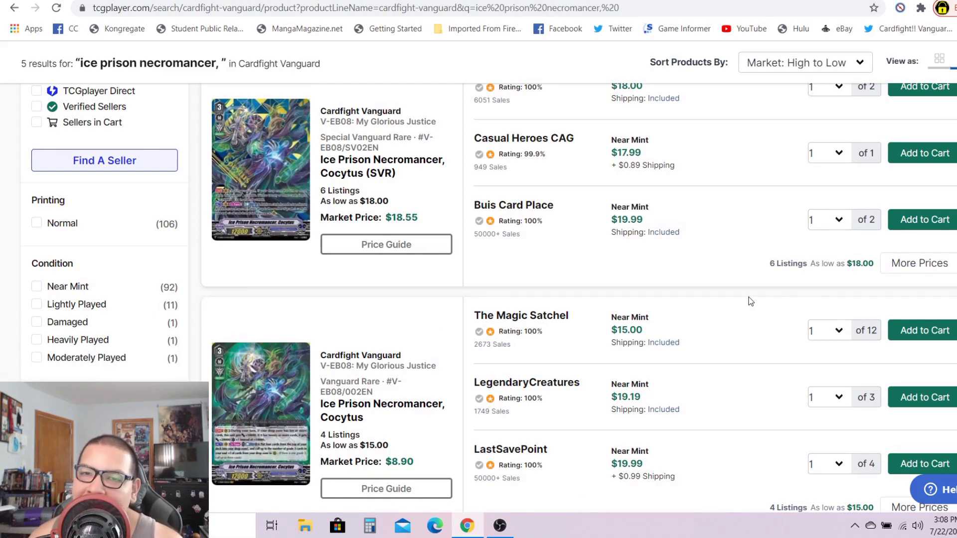
scroll(750, 300, "up", 1)
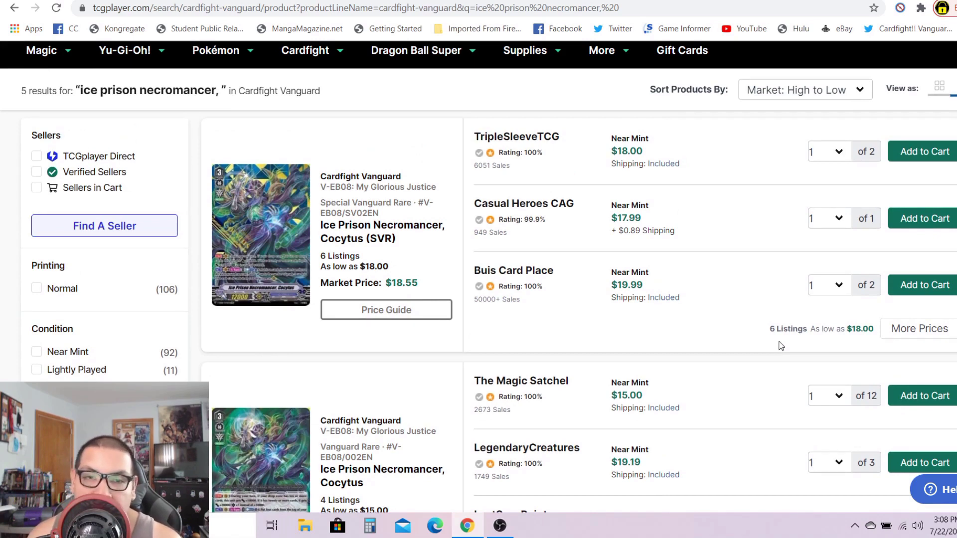
scroll(779, 346, "down", 1)
scroll(779, 346, "down", 1)
scroll(780, 345, "down", 1)
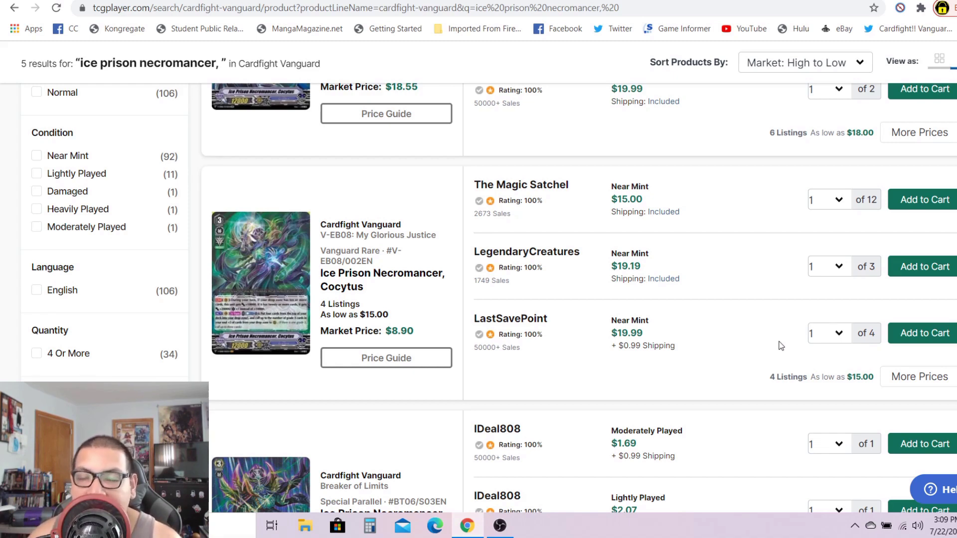
scroll(780, 346, "up", 1)
scroll(780, 345, "up", 1)
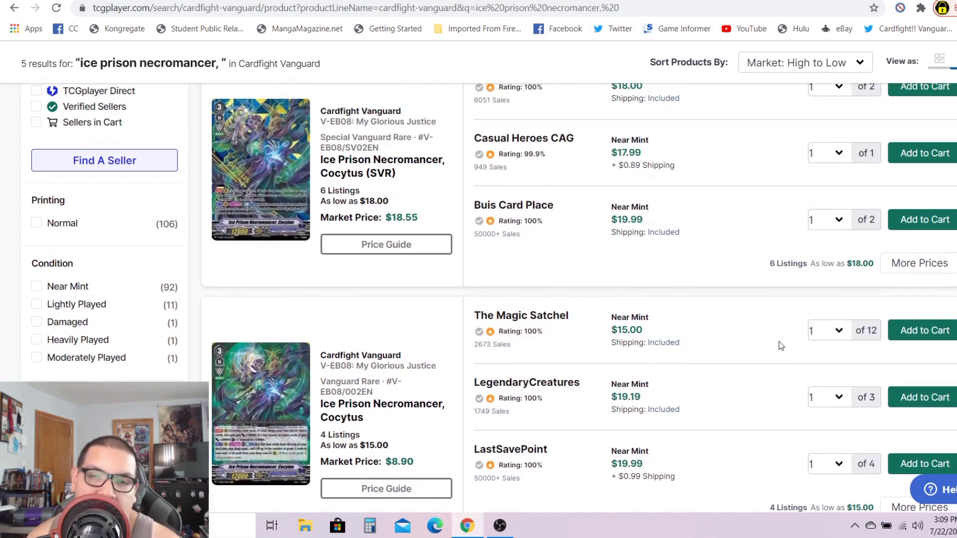
scroll(779, 345, "up", 1)
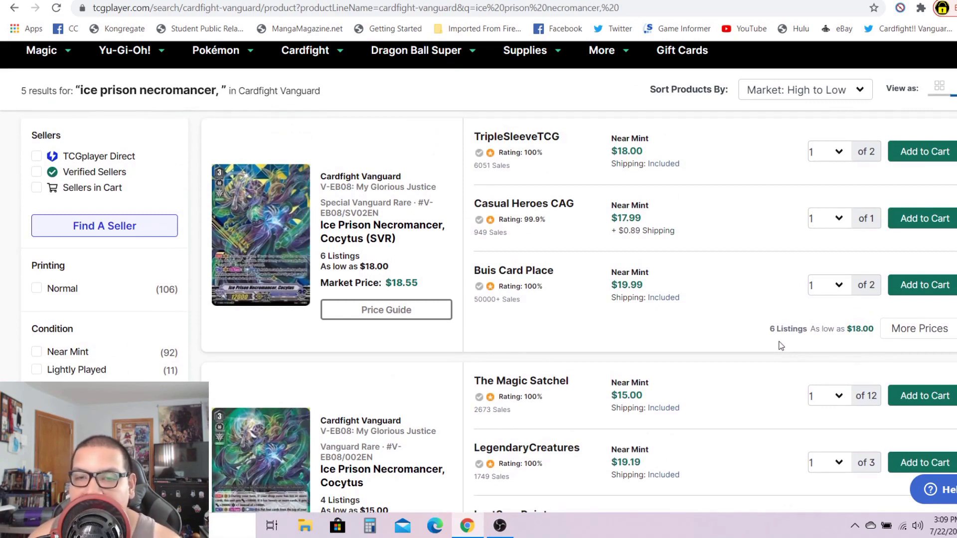
scroll(780, 346, "down", 1)
scroll(779, 345, "down", 1)
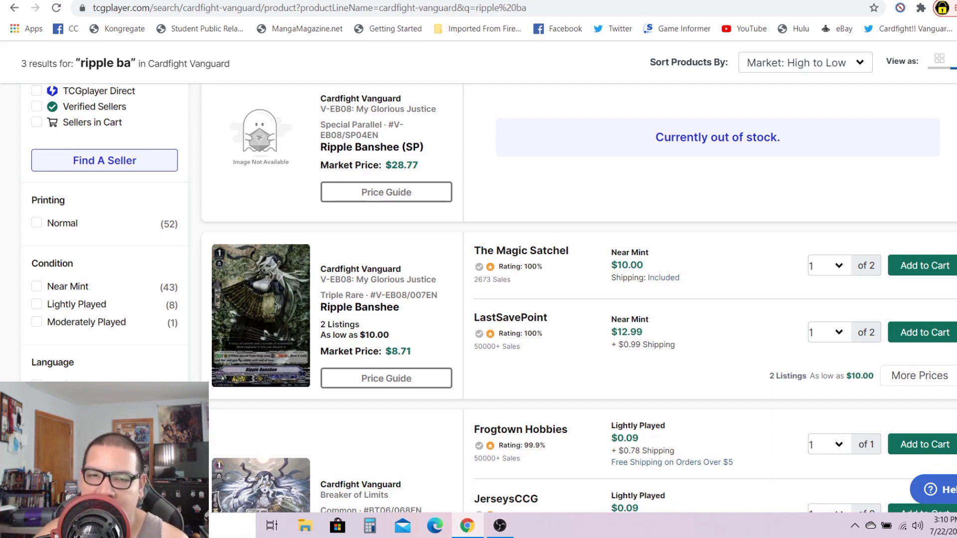
- View the Ripple Banshee Triple Rare page, then close it to reach Stormride Ghost Ship
left_click(374, 310)
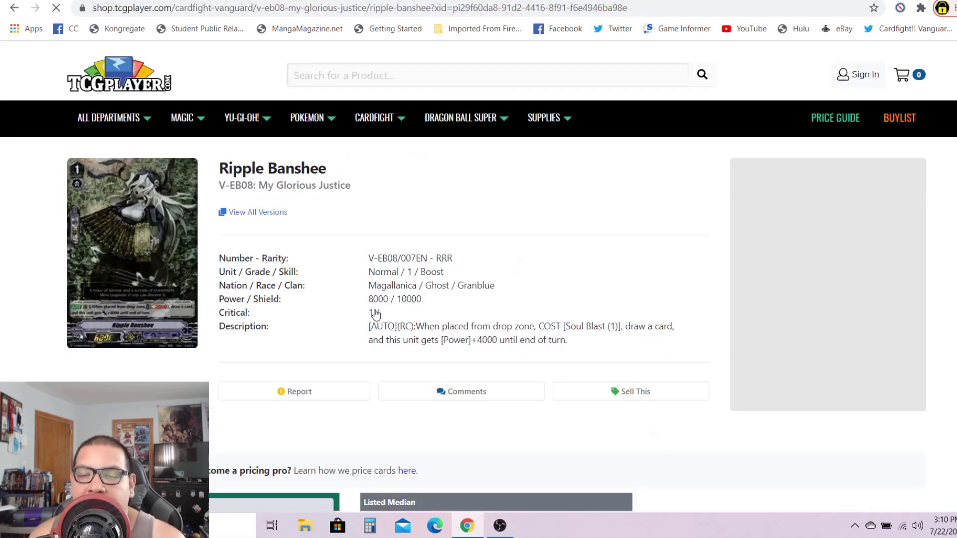
scroll(375, 315, "down", 5)
scroll(375, 330, "down", 5)
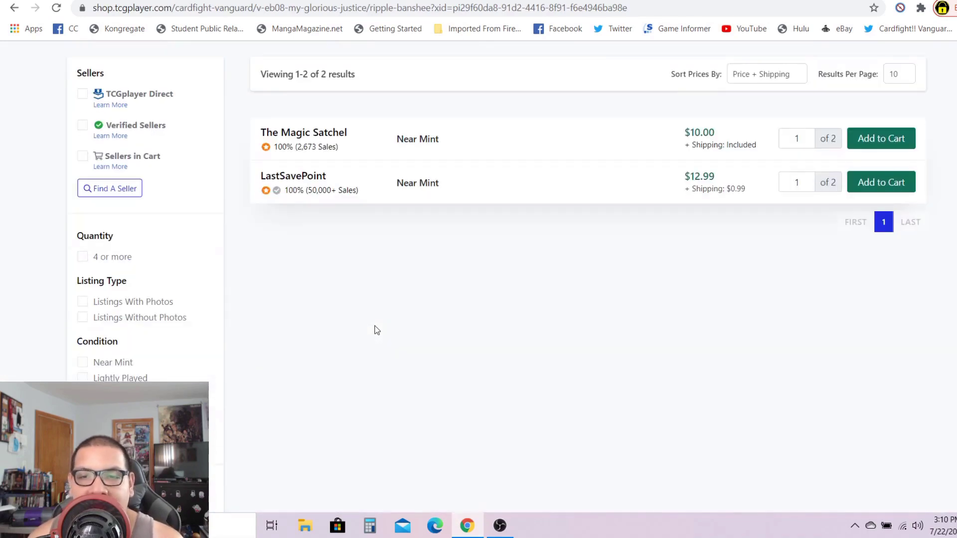
scroll(377, 330, "up", 5)
scroll(376, 329, "up", 2)
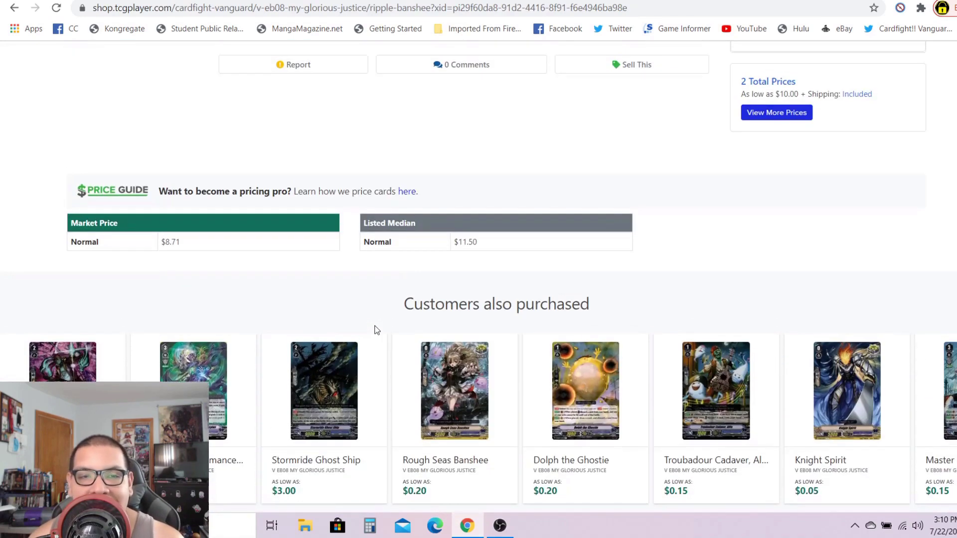
scroll(376, 329, "up", 3)
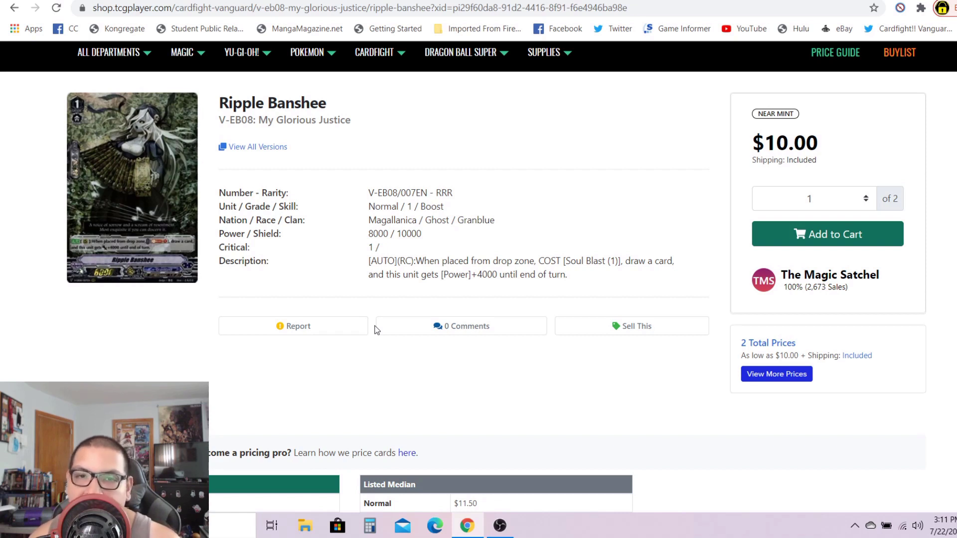
key("ctrl+w")
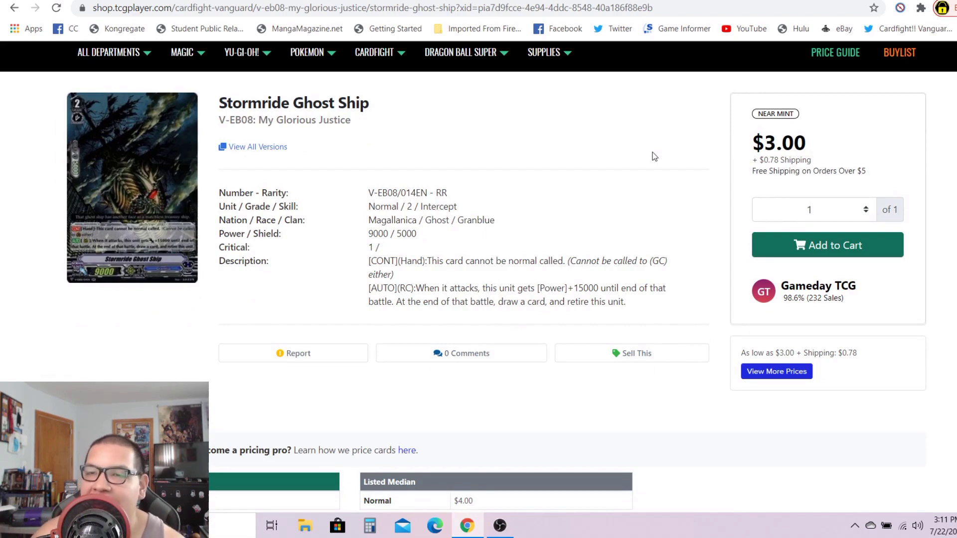
scroll(652, 156, "down", 3)
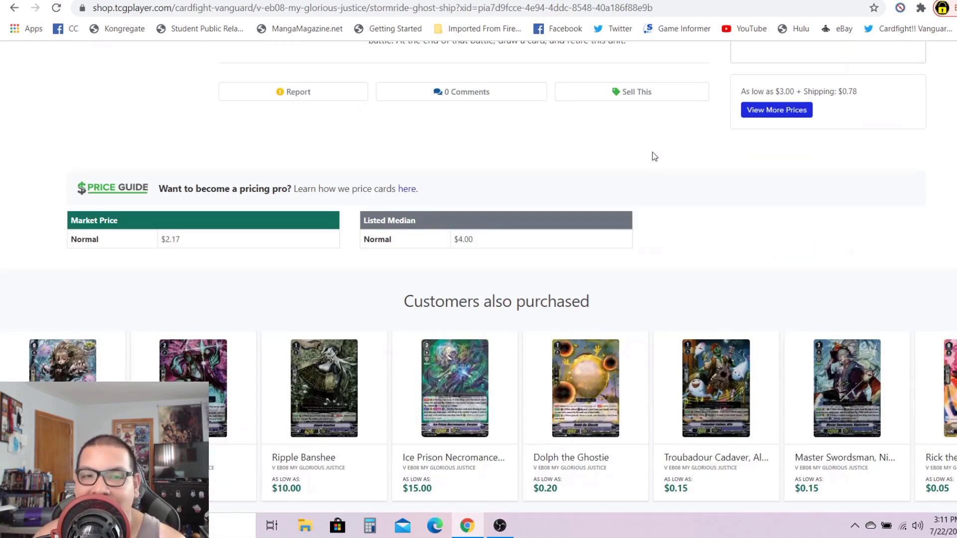
scroll(652, 157, "down", 2)
scroll(651, 158, "down", 2)
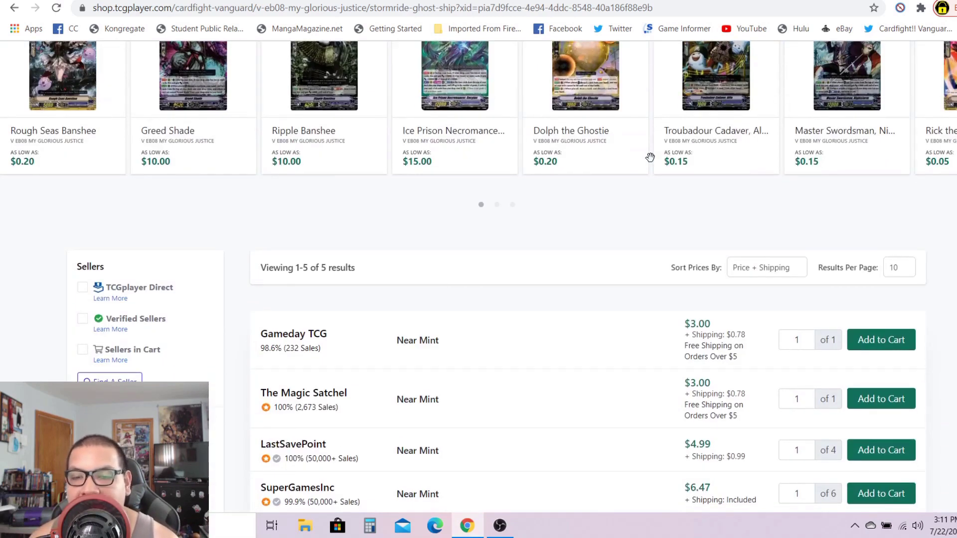
scroll(650, 157, "down", 1)
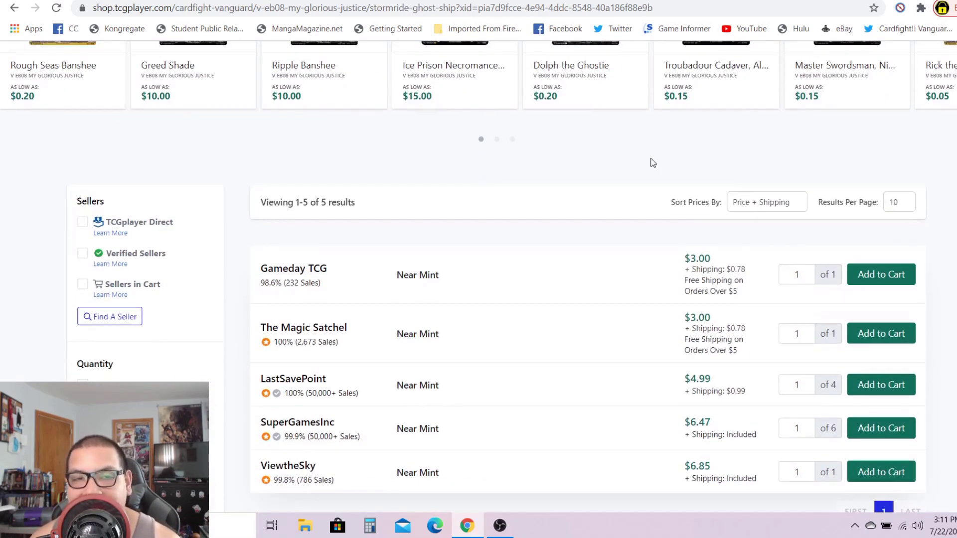
scroll(650, 162, "up", 5)
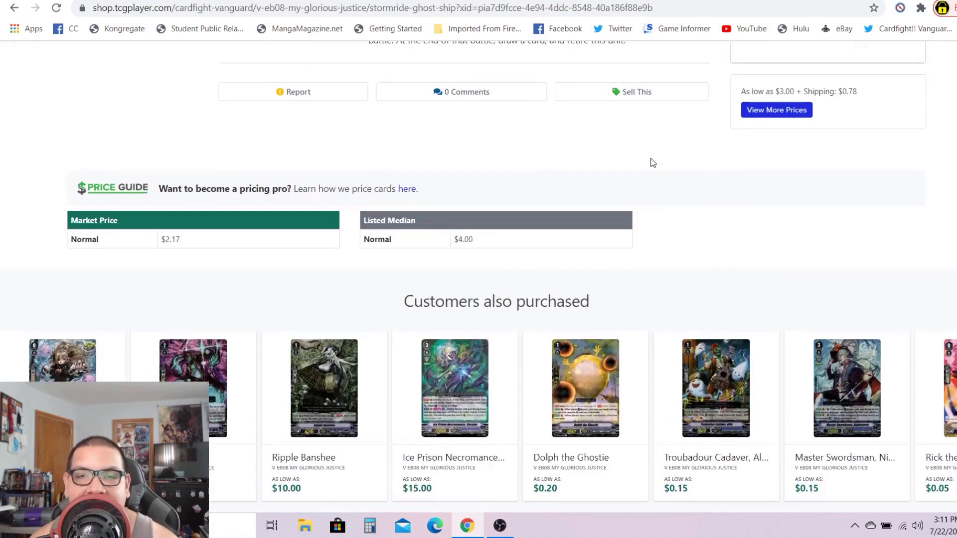
scroll(651, 163, "up", 3)
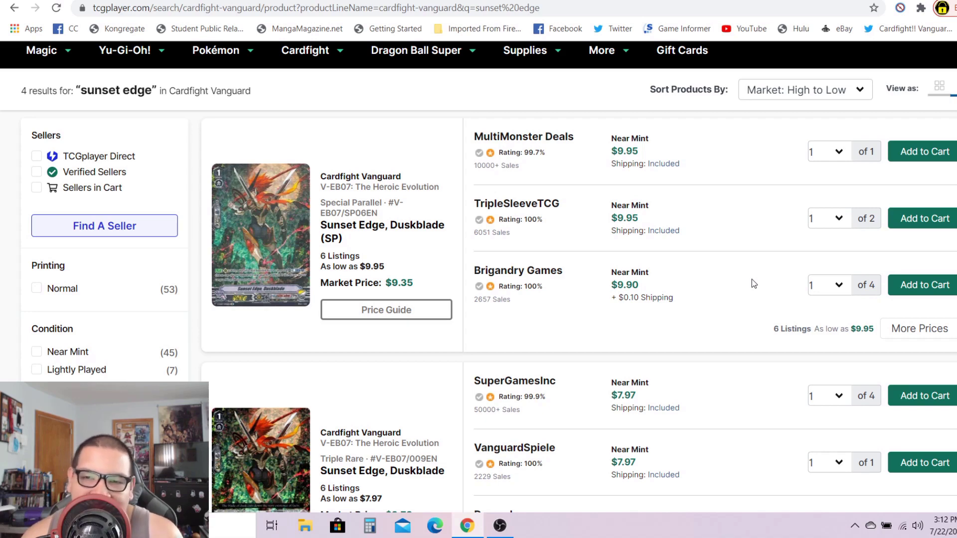
scroll(750, 282, "down", 2)
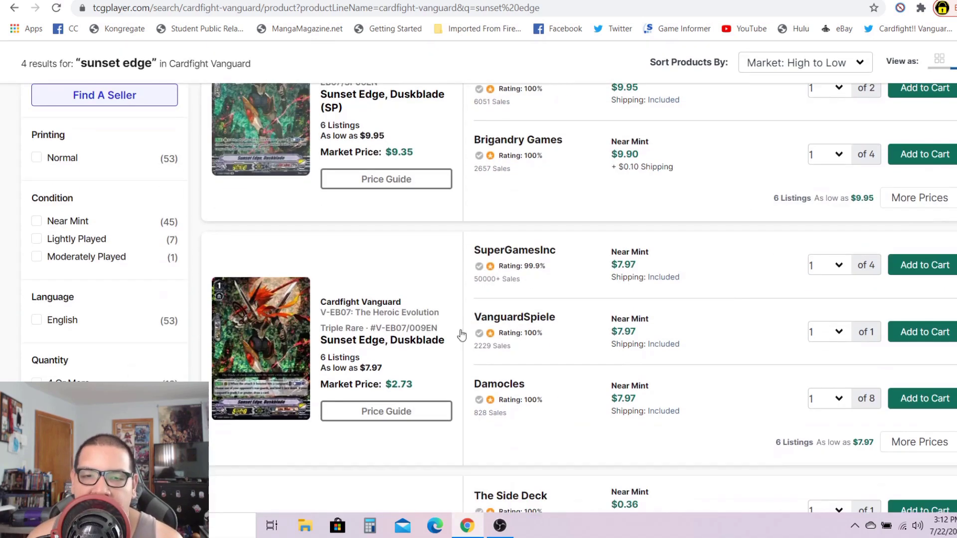
- View the Sunset Edge, Duskblade Triple Rare page, then return to the sunset edge results
left_click(409, 344)
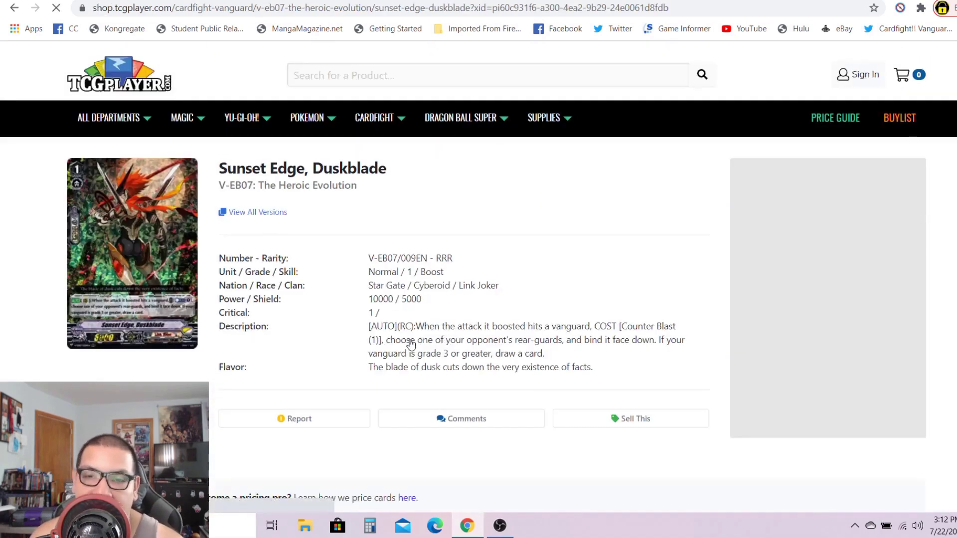
scroll(411, 343, "down", 1)
scroll(411, 344, "down", 5)
scroll(410, 343, "down", 2)
scroll(411, 345, "down", 1)
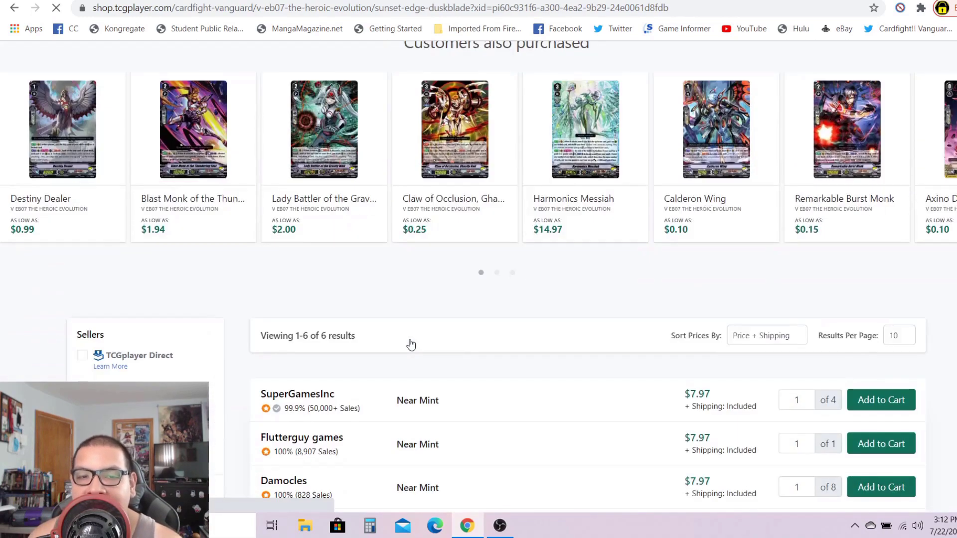
scroll(411, 344, "down", 2)
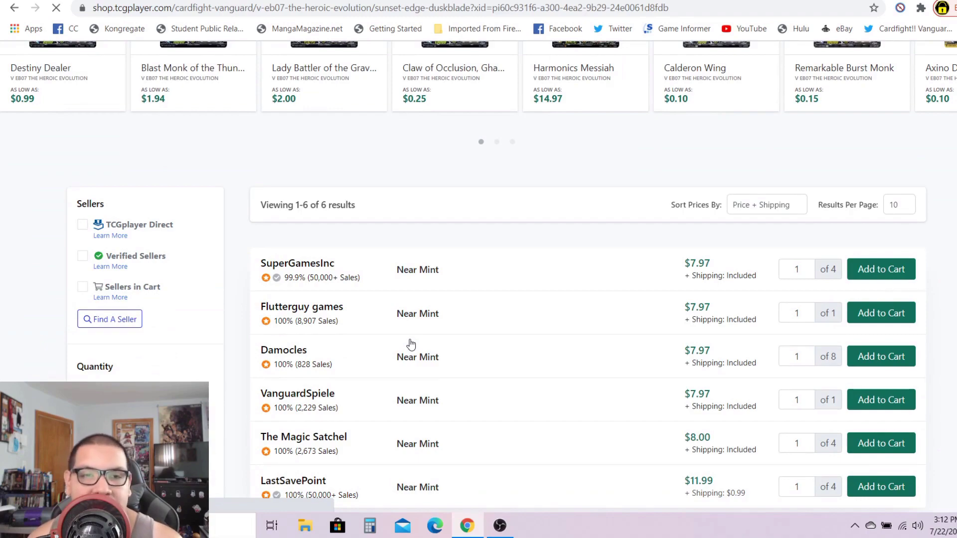
scroll(411, 344, "up", 3)
scroll(411, 343, "up", 3)
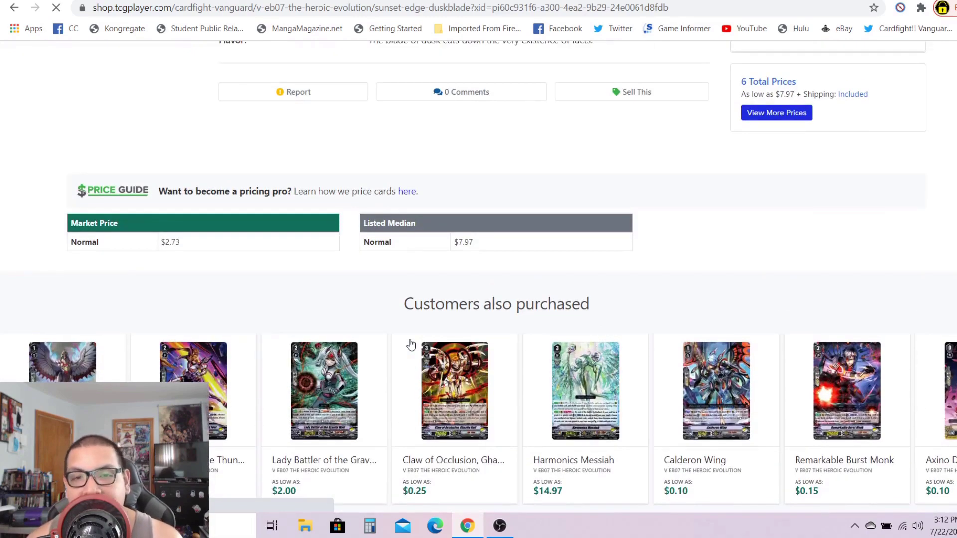
scroll(411, 344, "down", 2)
scroll(410, 344, "up", 5)
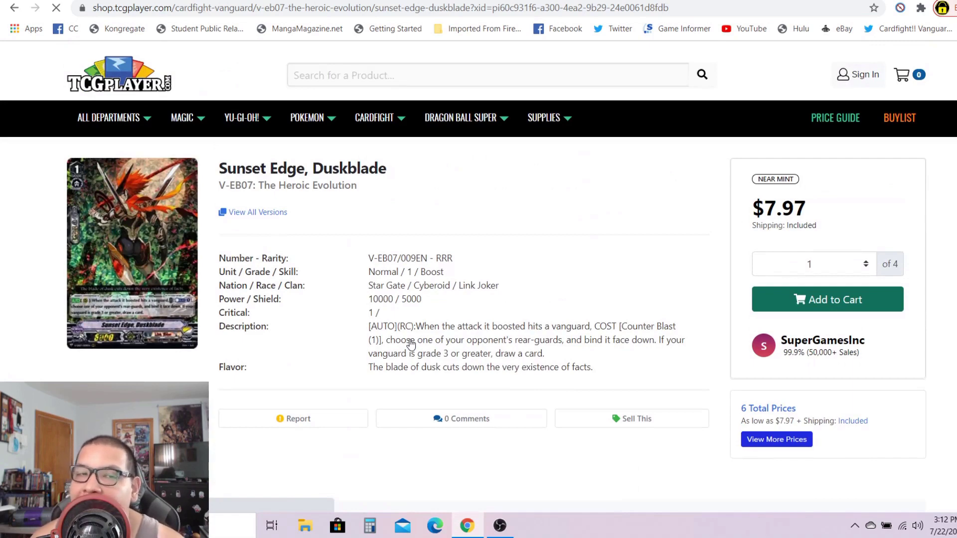
scroll(411, 345, "down", 1)
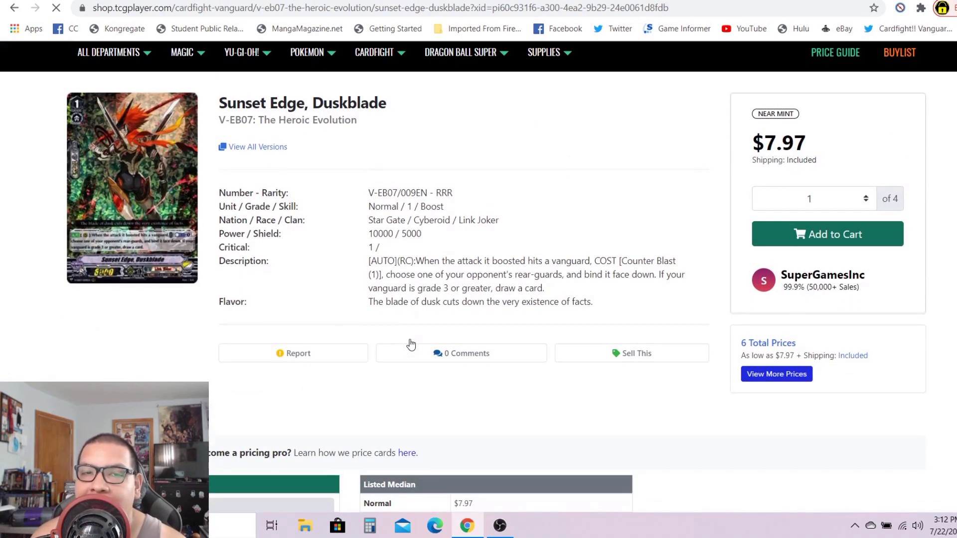
left_click(15, 8)
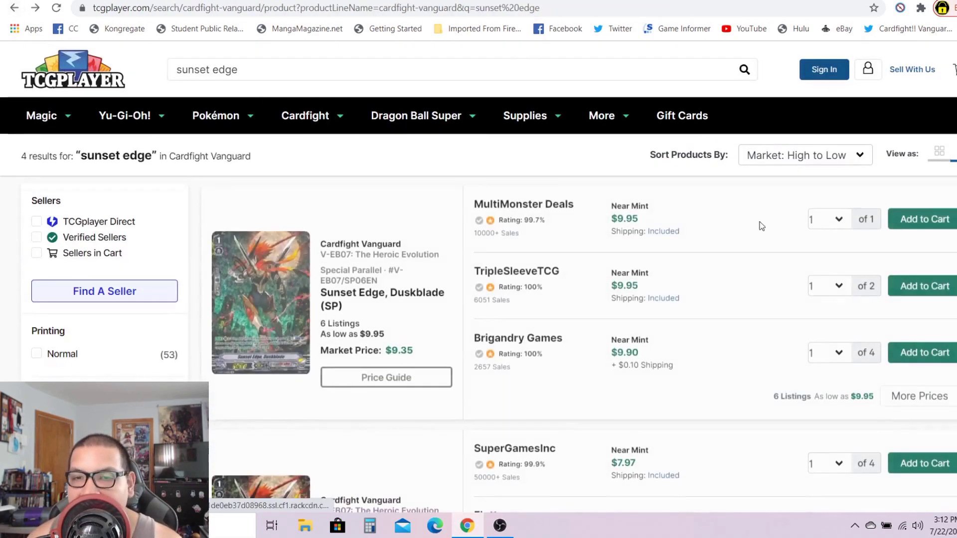
scroll(762, 222, "down", 3)
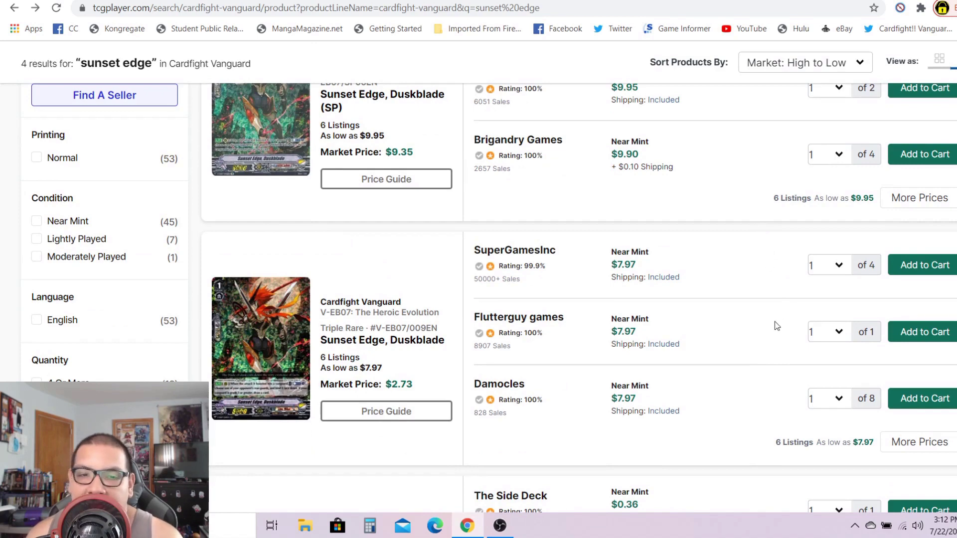
scroll(775, 326, "up", 1)
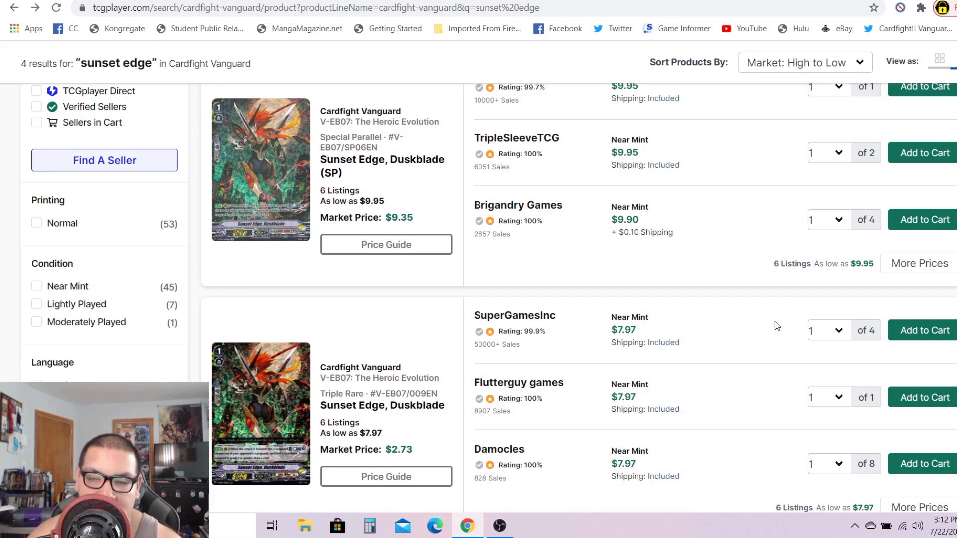
scroll(774, 325, "up", 2)
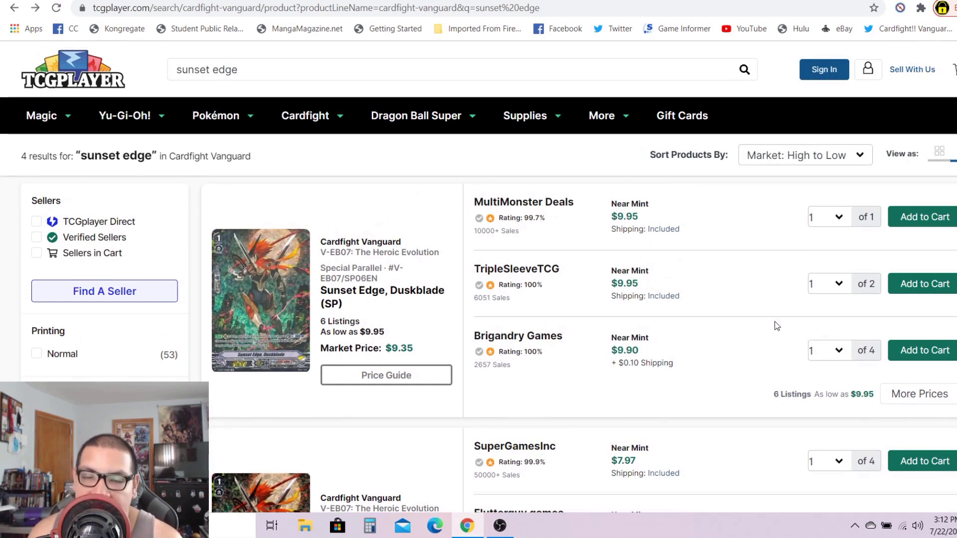
scroll(774, 325, "down", 3)
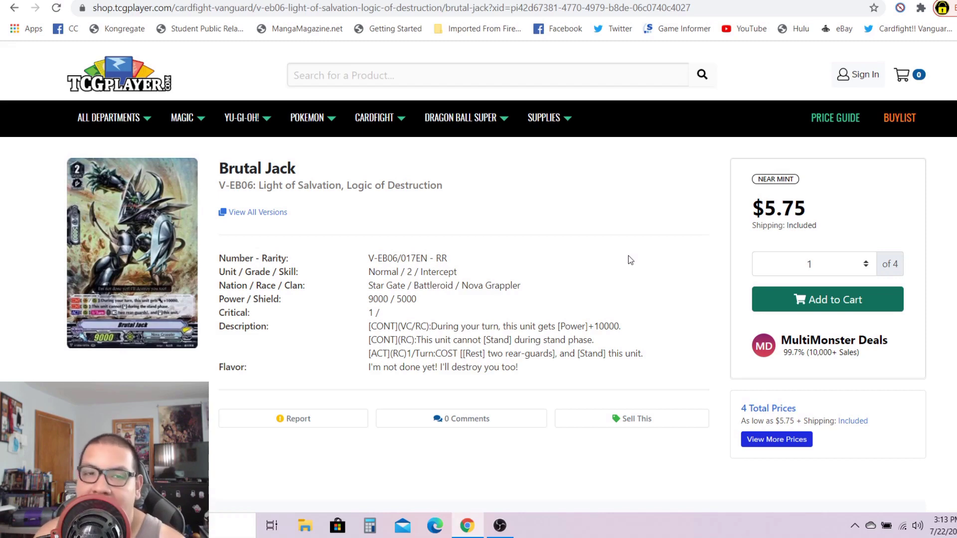
scroll(628, 260, "down", 10)
scroll(628, 259, "down", 3)
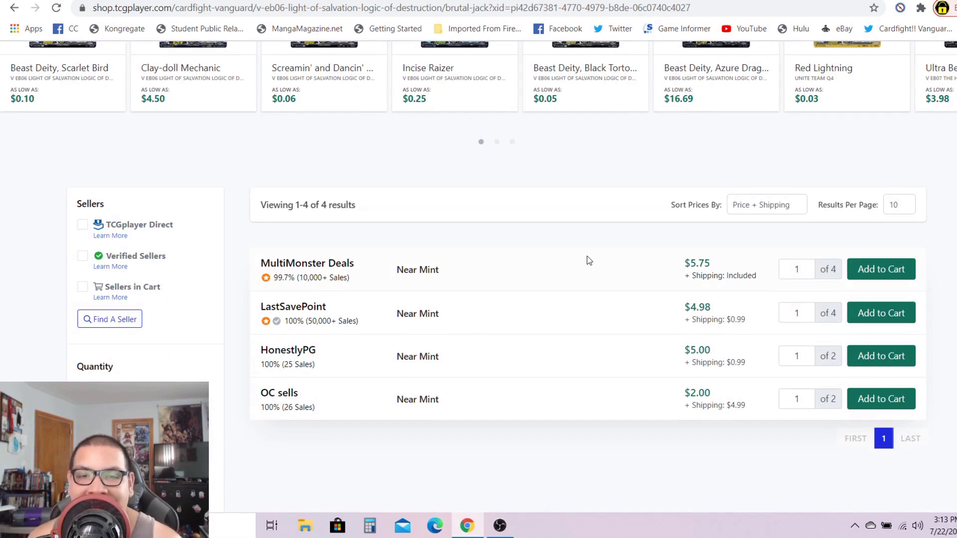
scroll(587, 260, "up", 3)
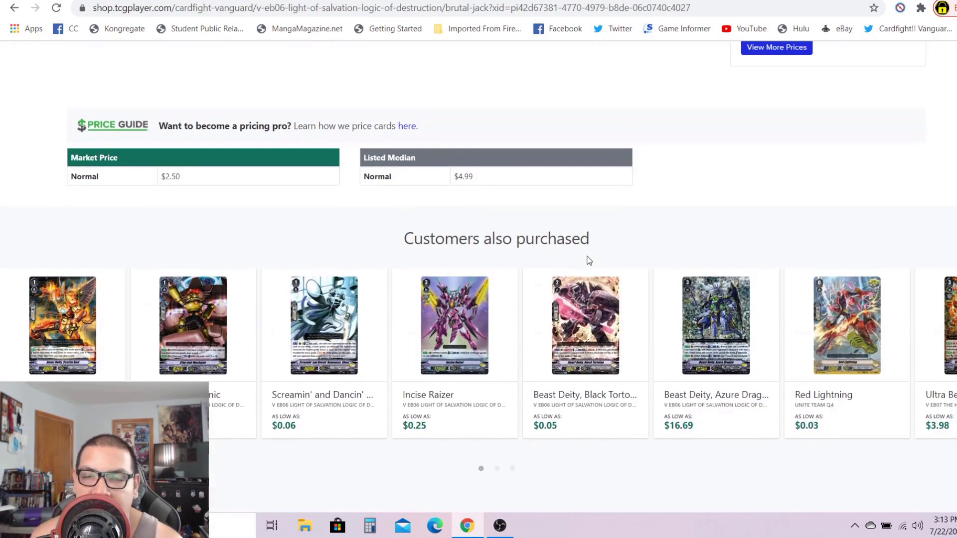
scroll(587, 261, "up", 3)
scroll(586, 261, "up", 1)
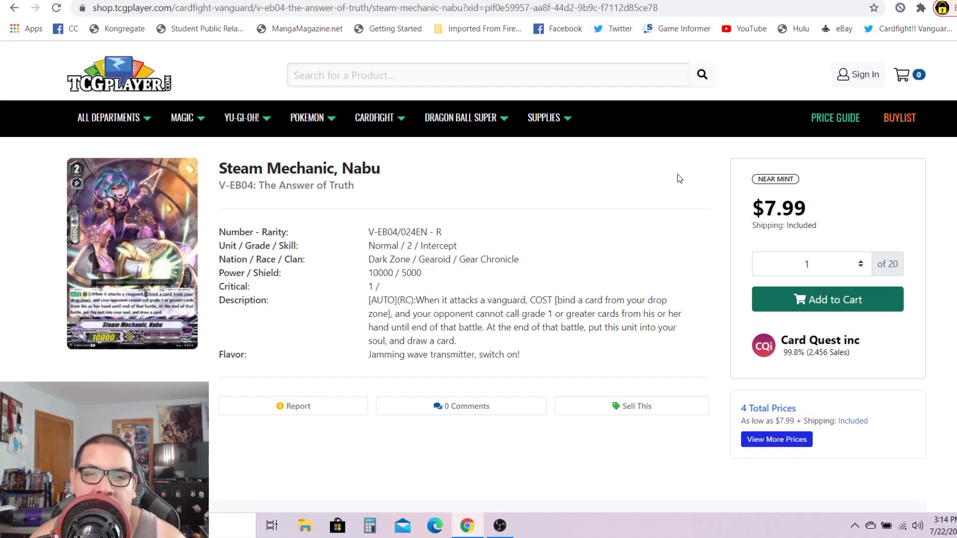
scroll(692, 154, "down", 5)
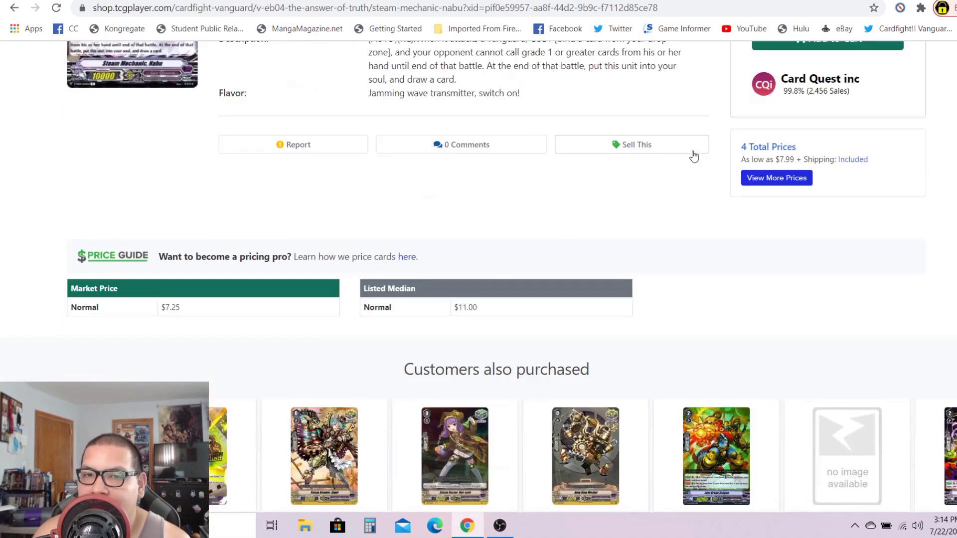
scroll(693, 152, "down", 5)
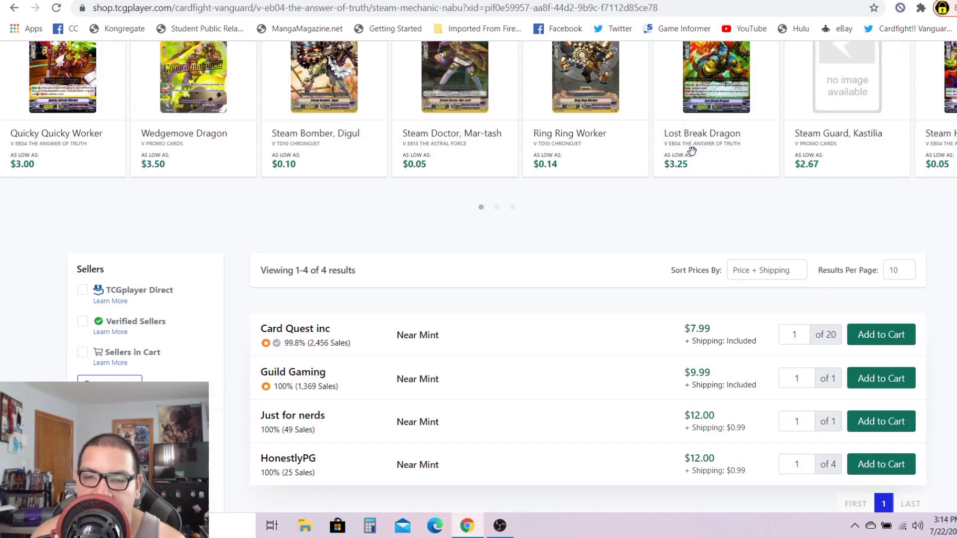
scroll(693, 153, "up", 5)
scroll(694, 156, "up", 2)
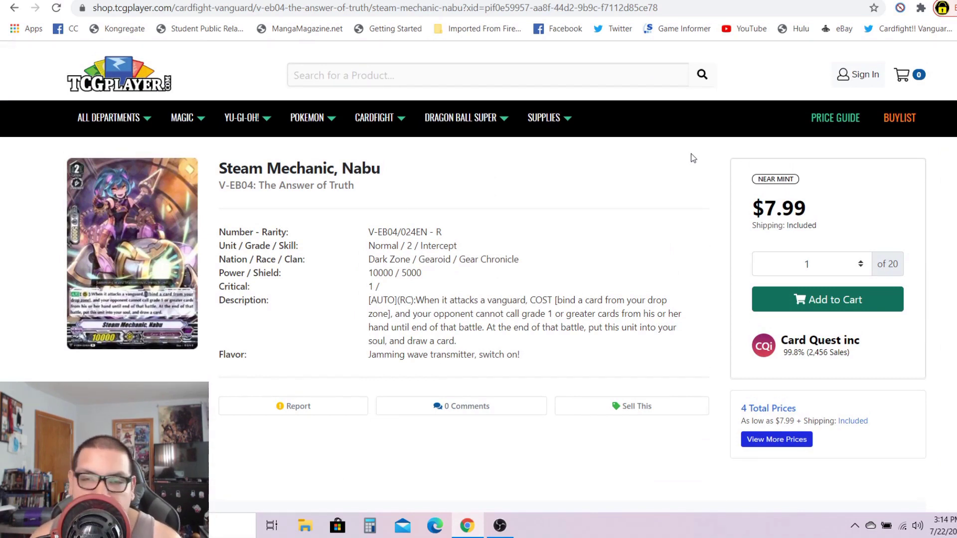
- Go back to page 2 of the V-EB03 Ultrarare Miracle Collection results
key("alt+Left")
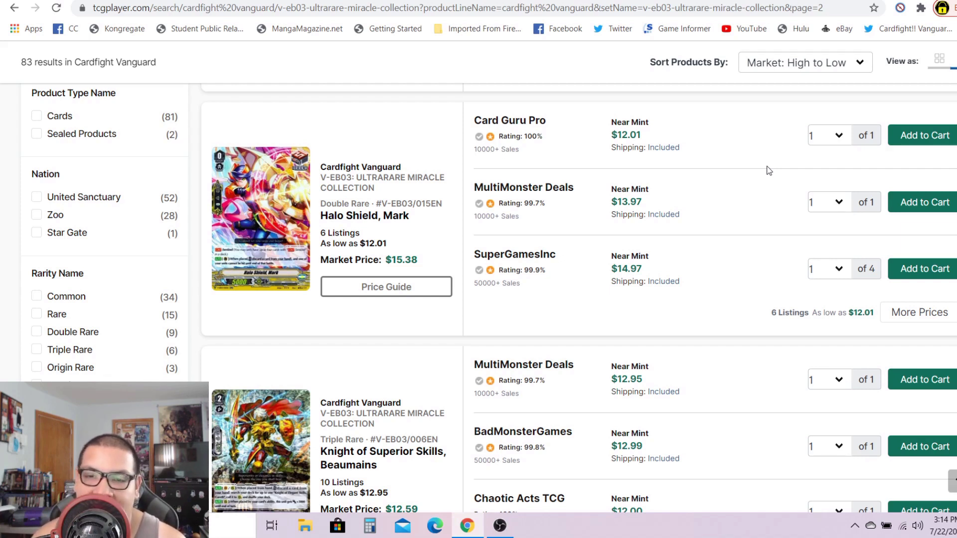
scroll(767, 171, "down", 2)
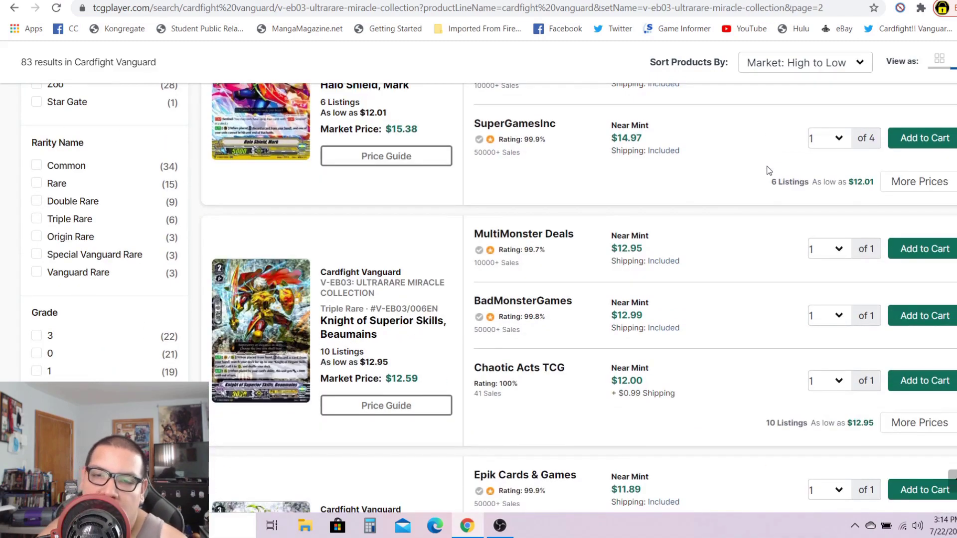
scroll(766, 170, "down", 2)
scroll(766, 170, "down", 1)
scroll(766, 170, "down", 1)
scroll(767, 171, "down", 3)
scroll(766, 170, "down", 3)
scroll(767, 171, "up", 1)
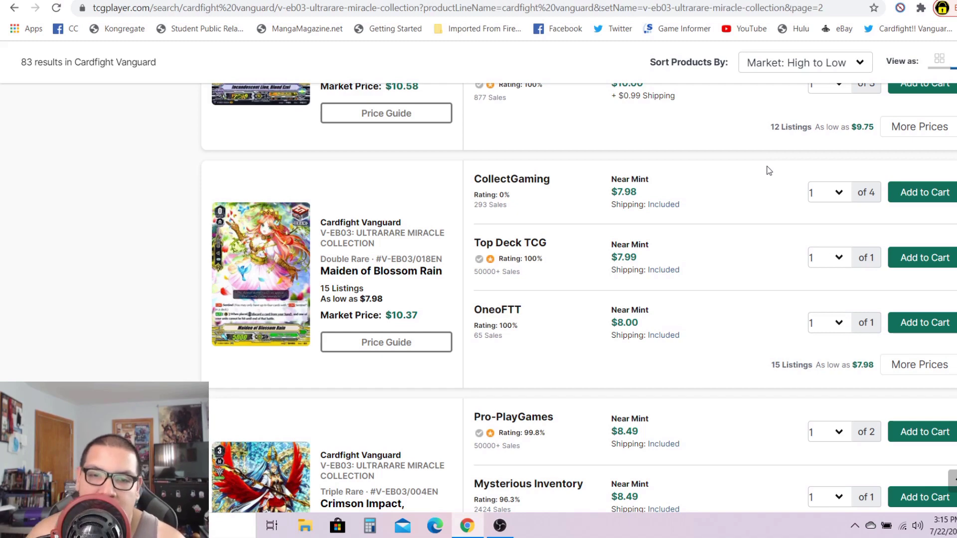
scroll(766, 170, "down", 1)
scroll(766, 171, "down", 2)
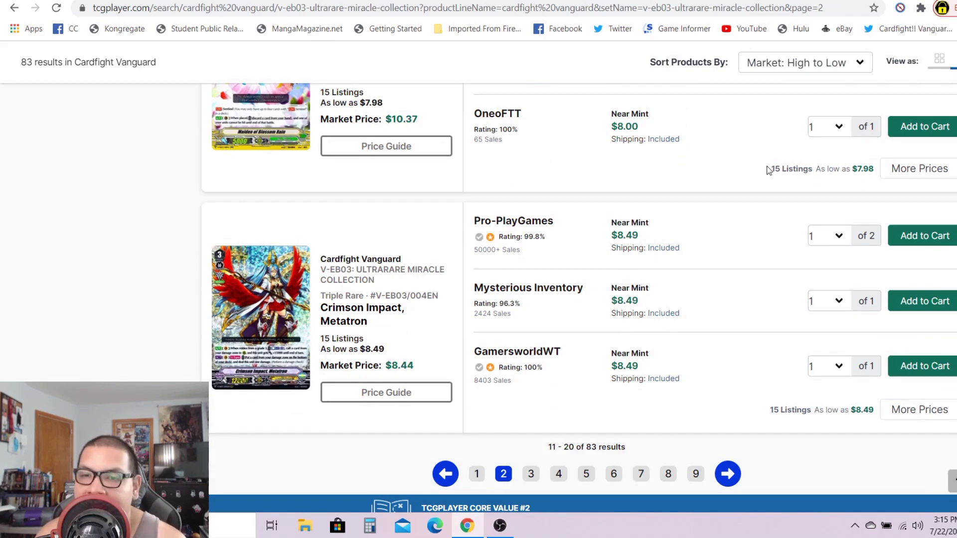
- Move to page 3 of the set search results
left_click(534, 479)
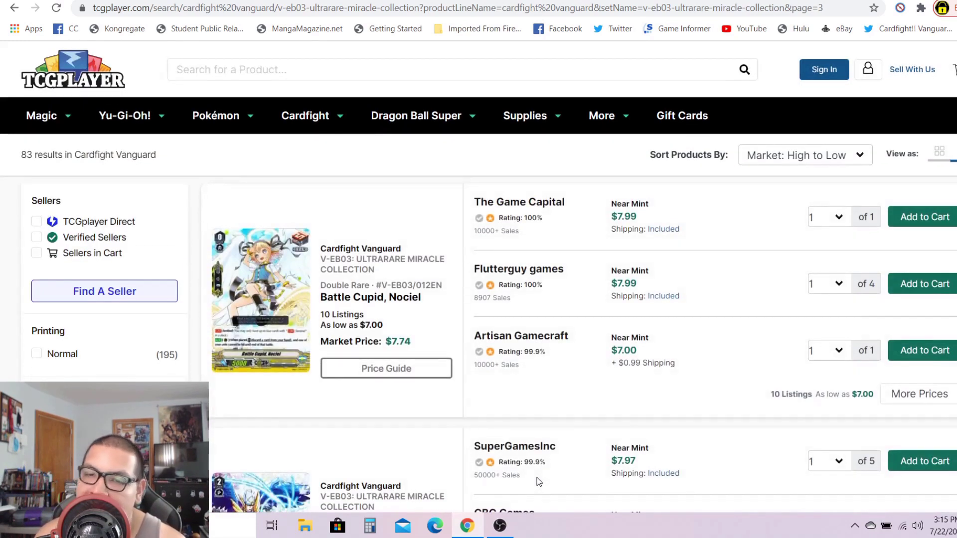
scroll(536, 480, "down", 2)
scroll(471, 364, "down", 2)
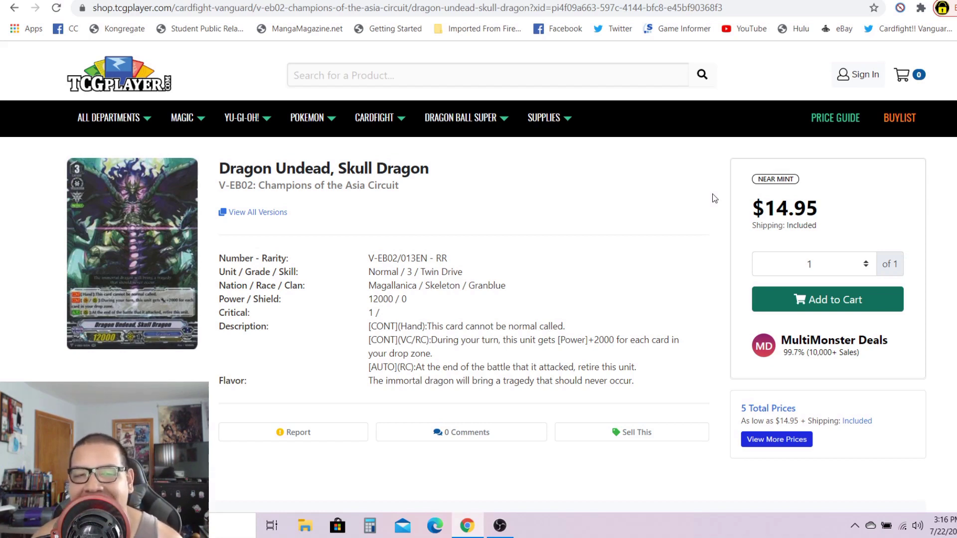
scroll(714, 198, "down", 10)
scroll(714, 198, "down", 2)
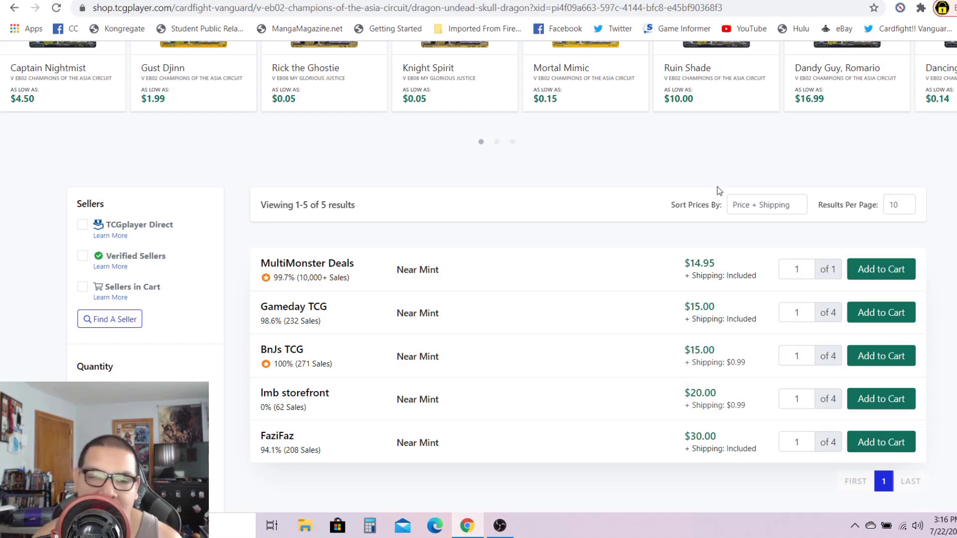
scroll(717, 190, "up", 4)
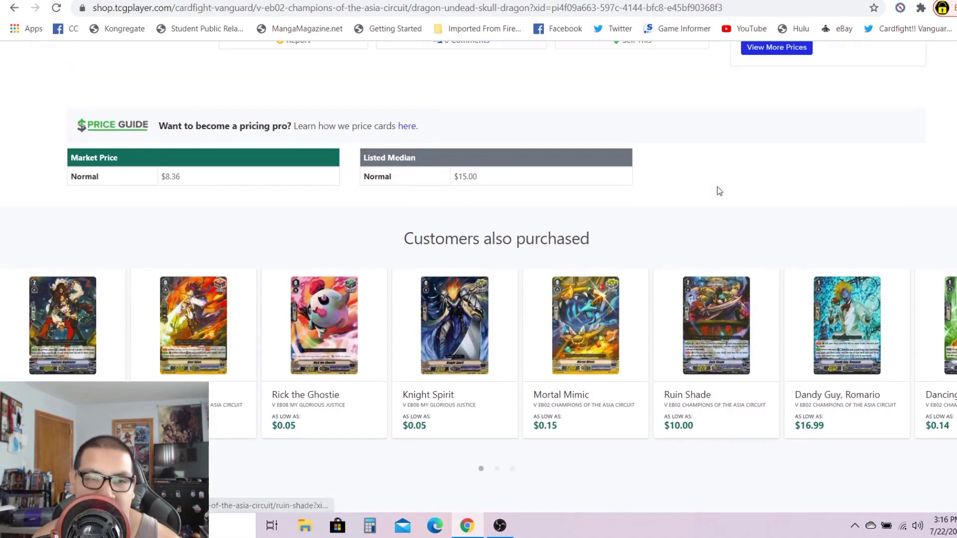
scroll(718, 191, "up", 5)
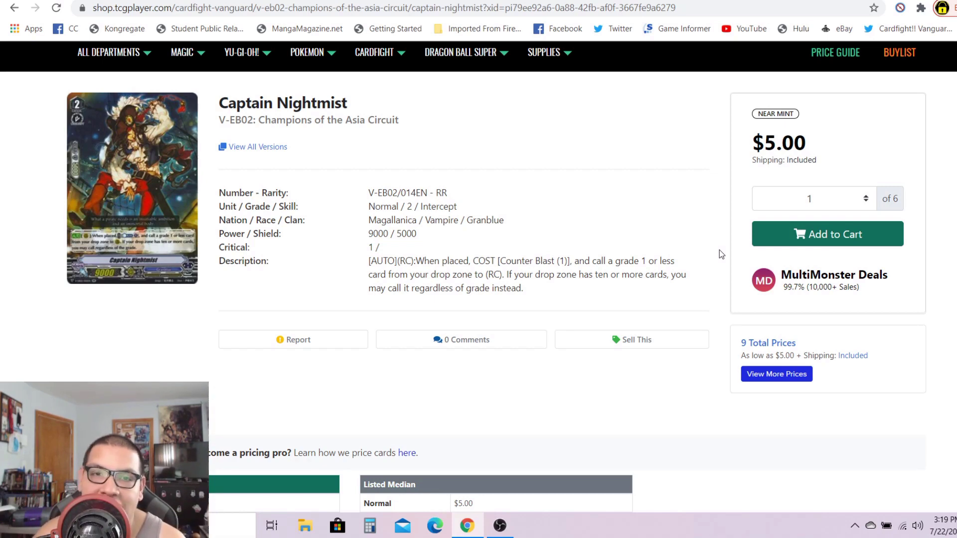
scroll(719, 255, "down", 2)
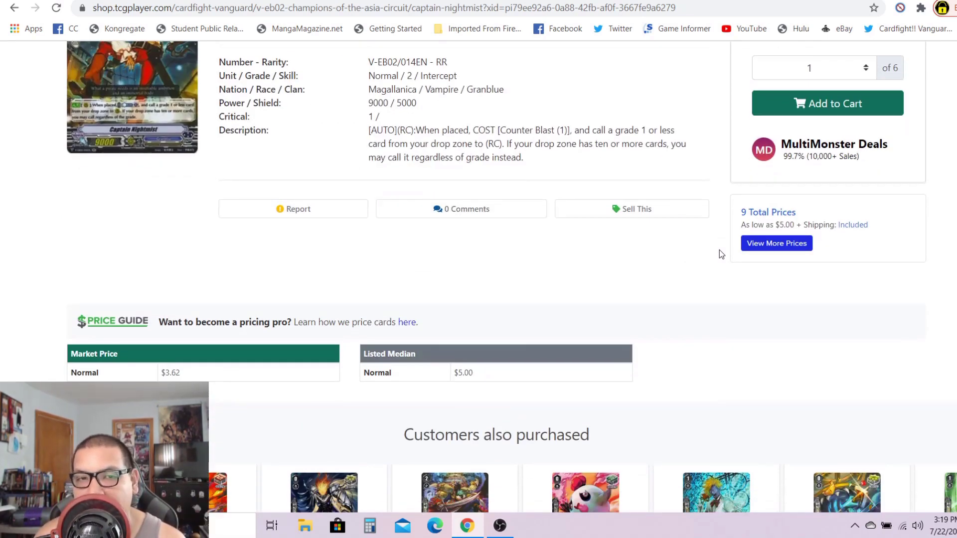
scroll(719, 255, "down", 4)
scroll(724, 251, "down", 3)
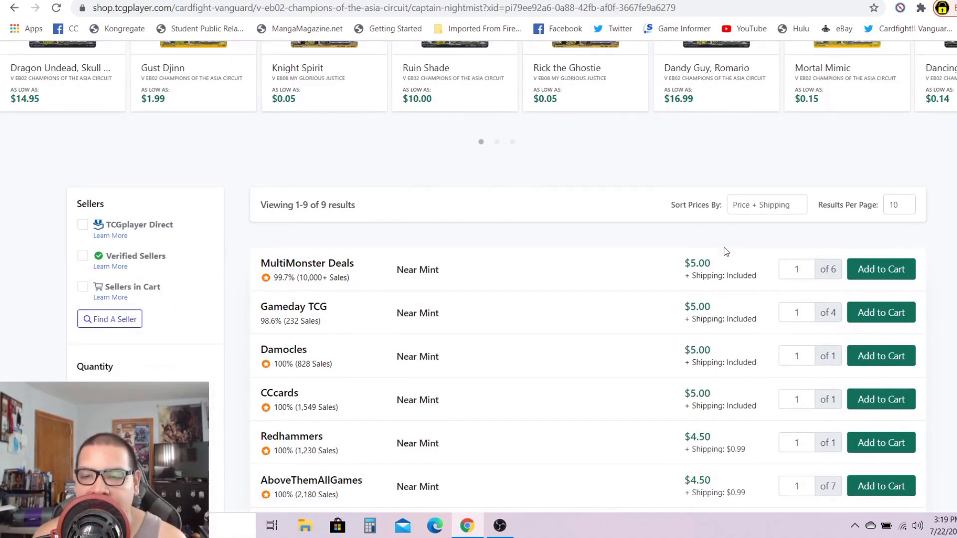
scroll(724, 251, "down", 2)
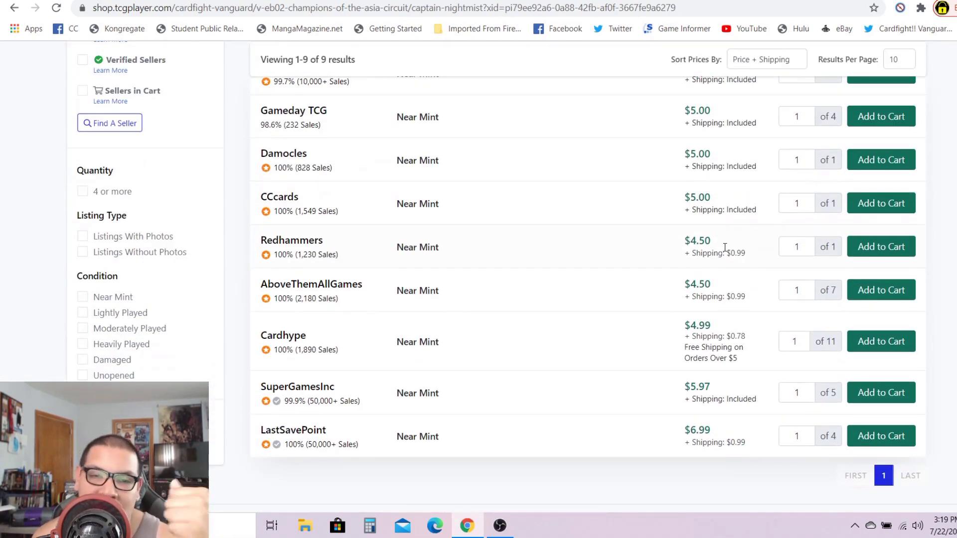
scroll(724, 250, "up", 5)
scroll(724, 251, "up", 5)
scroll(724, 252, "up", 2)
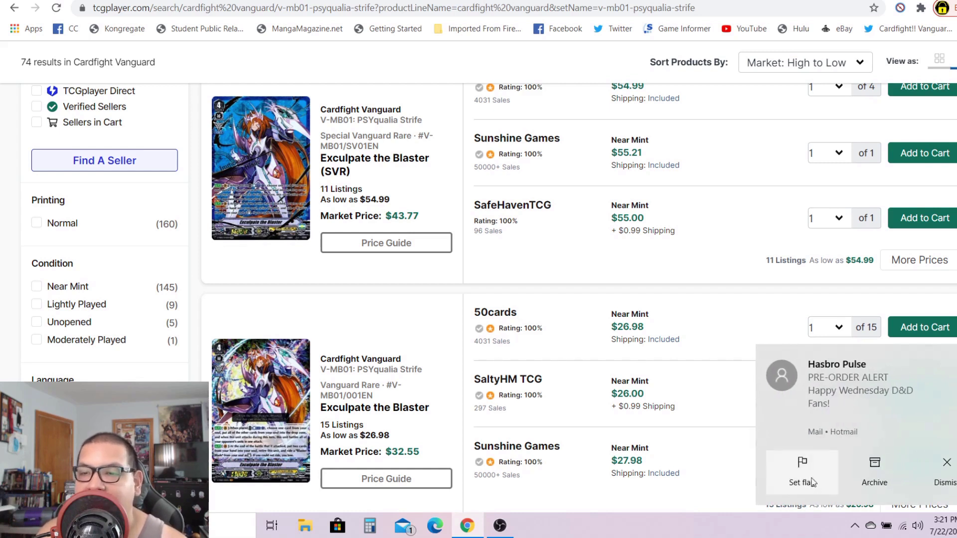
left_click(947, 462)
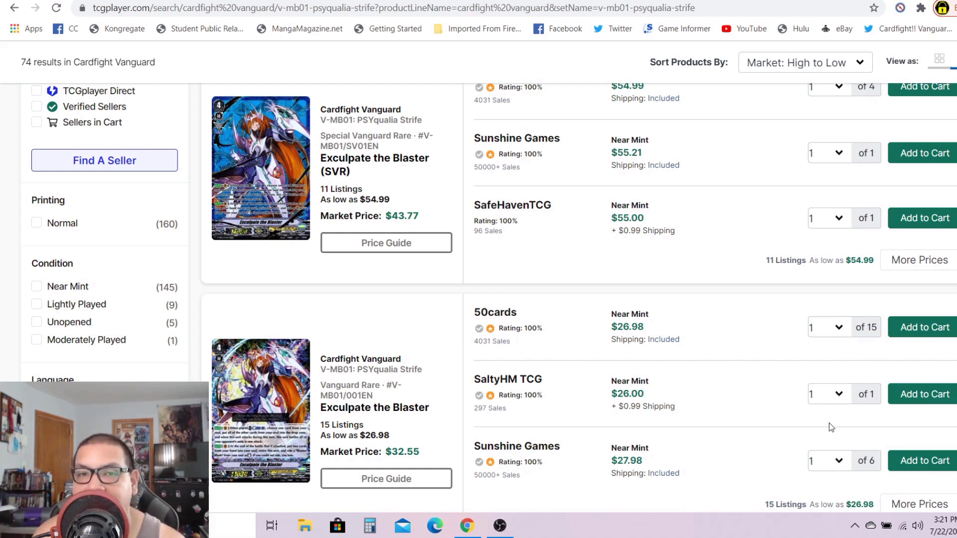
scroll(815, 424, "down", 1)
scroll(782, 417, "down", 1)
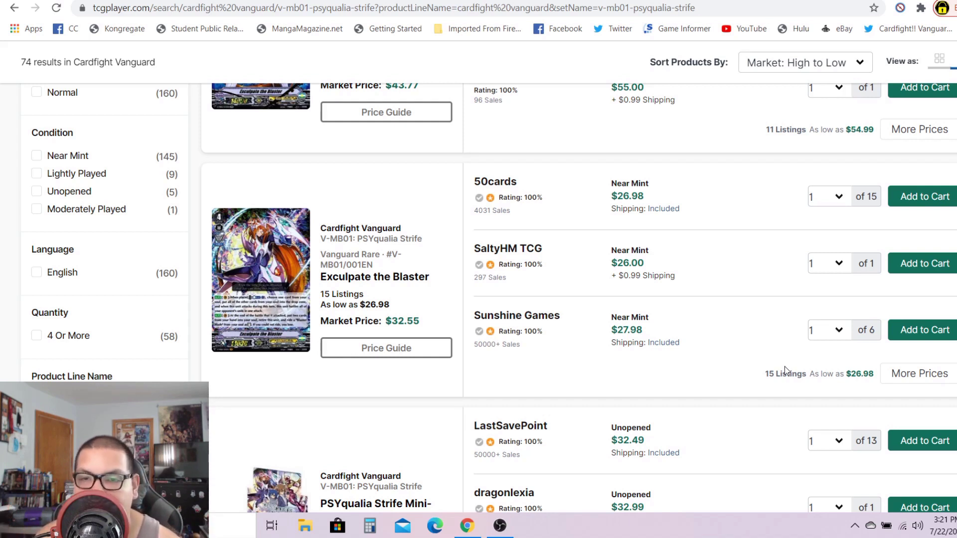
scroll(784, 366, "up", 4)
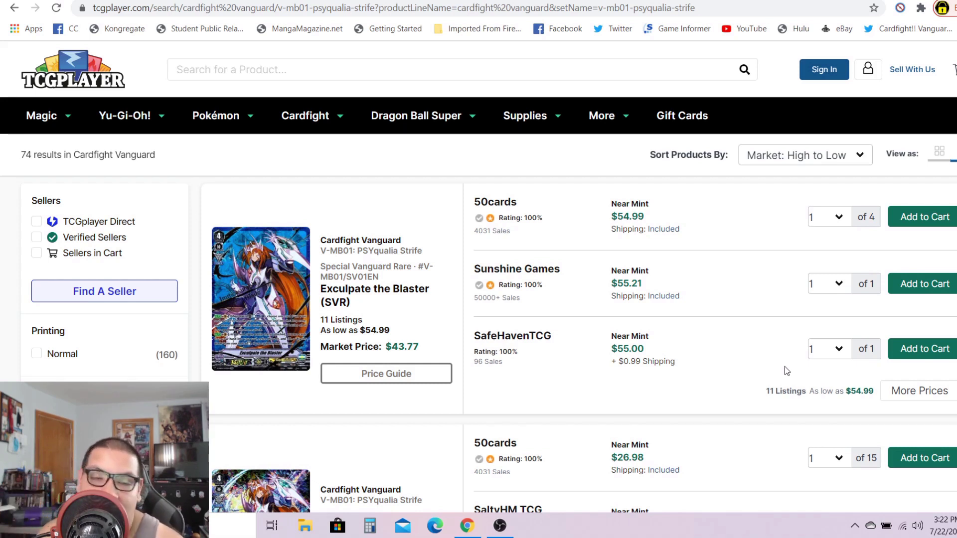
scroll(383, 394, "down", 3)
scroll(382, 395, "down", 5)
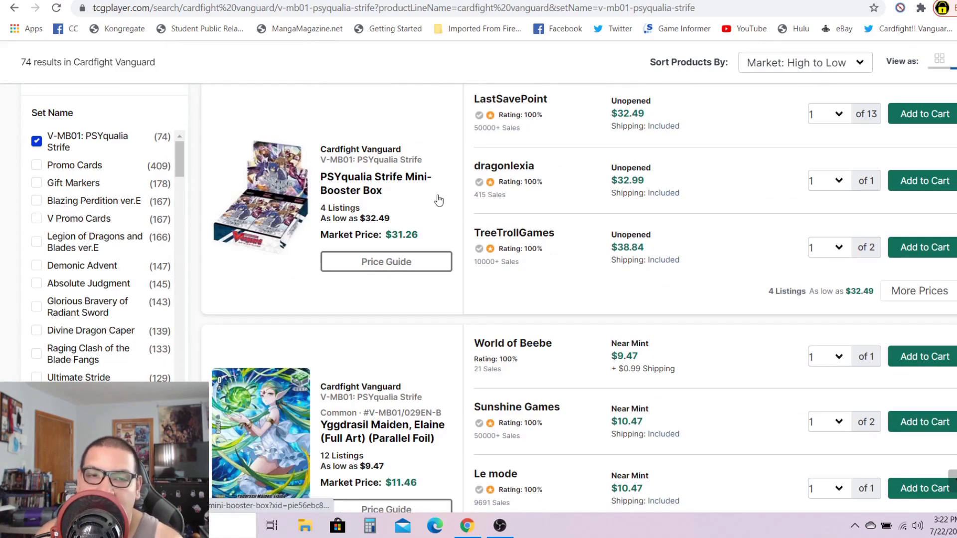
scroll(439, 200, "up", 1)
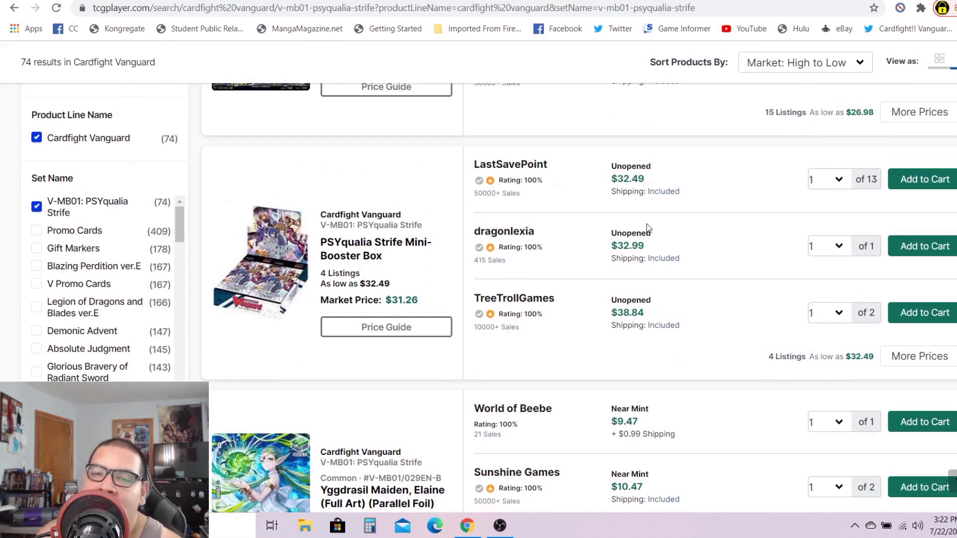
scroll(647, 225, "up", 1)
scroll(647, 224, "down", 1)
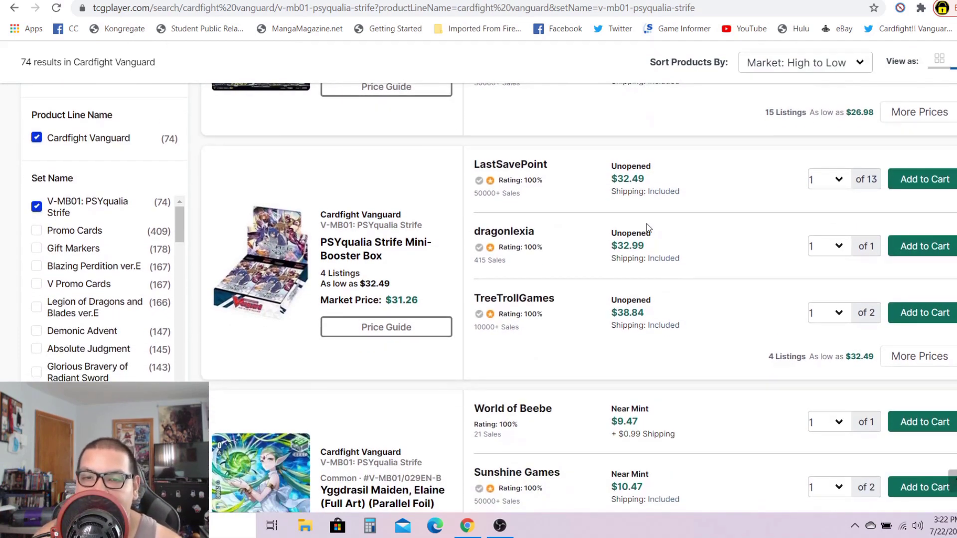
scroll(651, 221, "up", 4)
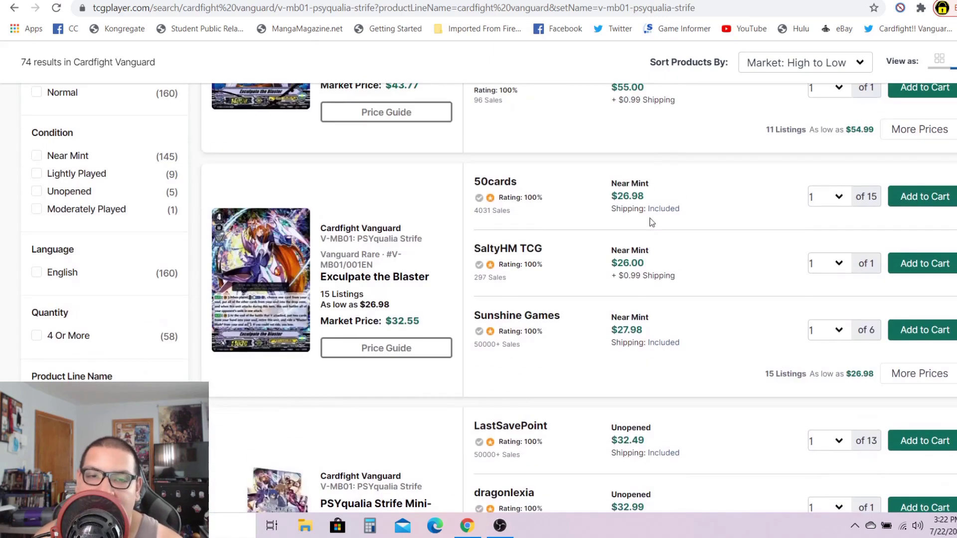
scroll(666, 207, "down", 5)
scroll(669, 210, "down", 2)
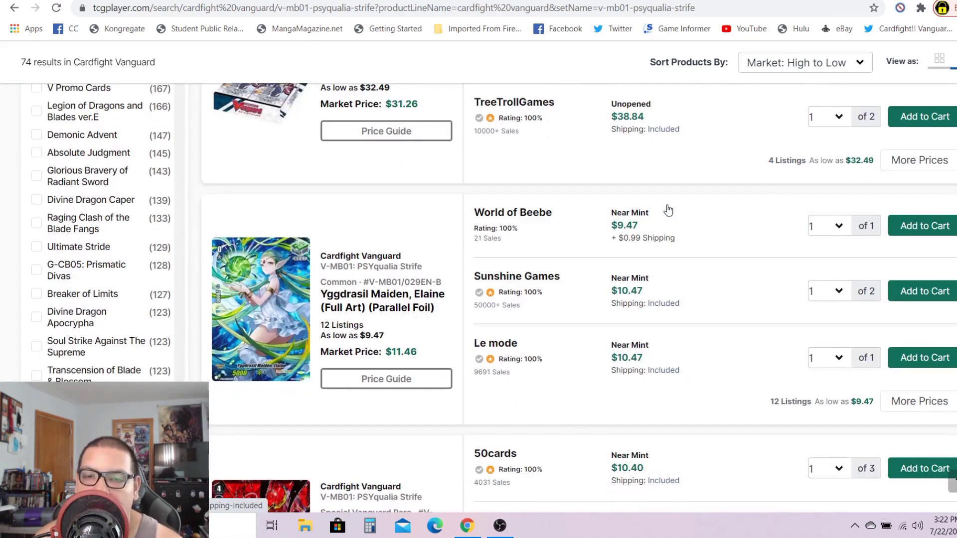
scroll(668, 211, "down", 2)
scroll(667, 207, "down", 1)
scroll(666, 206, "down", 1)
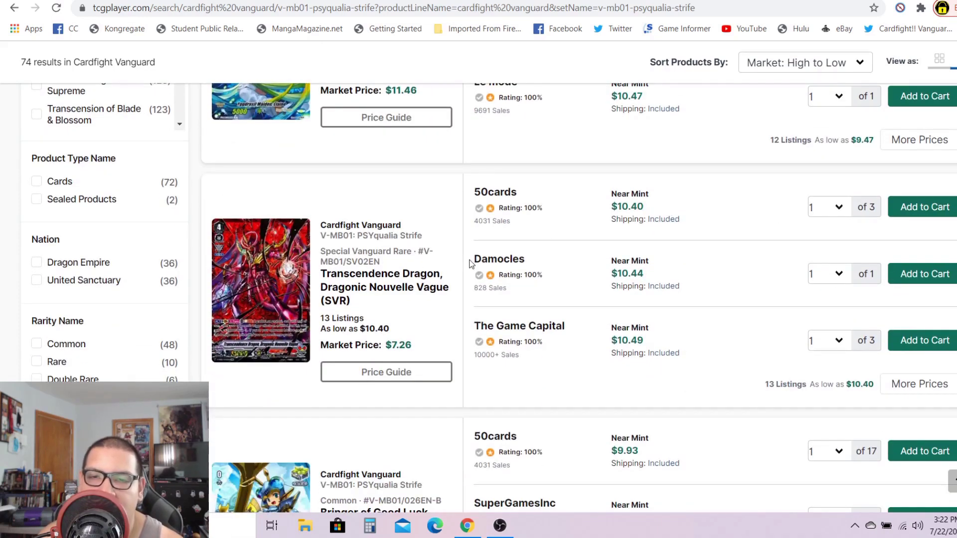
scroll(471, 263, "down", 3)
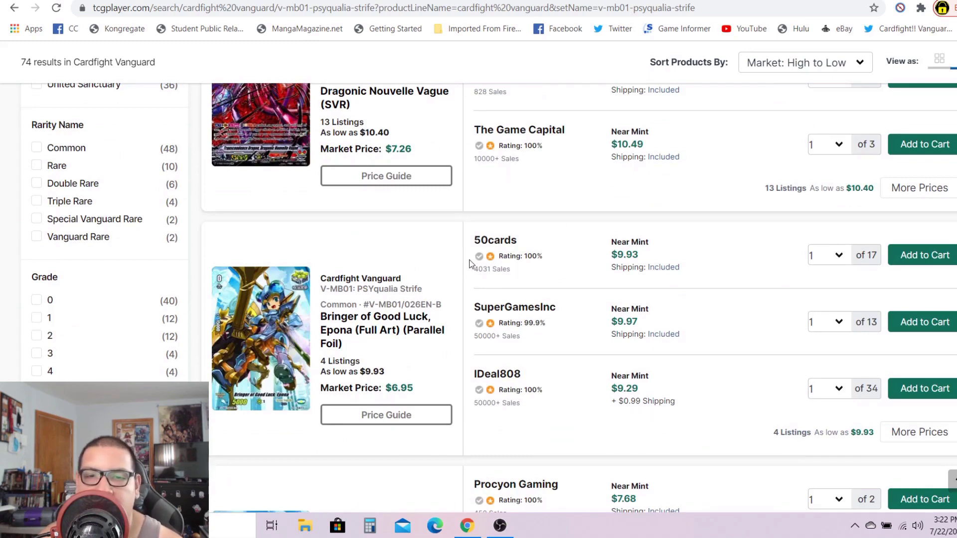
scroll(471, 263, "down", 6)
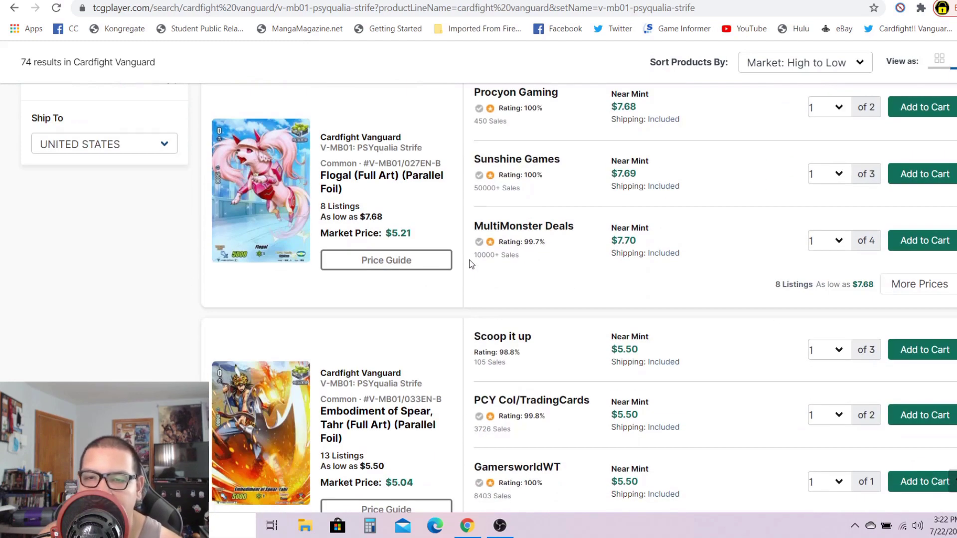
scroll(470, 264, "down", 4)
scroll(470, 263, "up", 1)
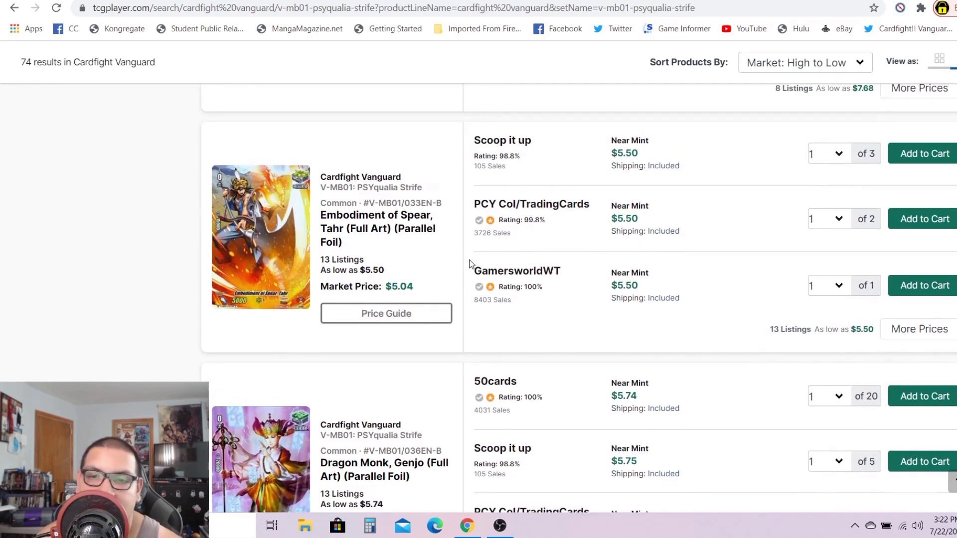
scroll(471, 263, "down", 2)
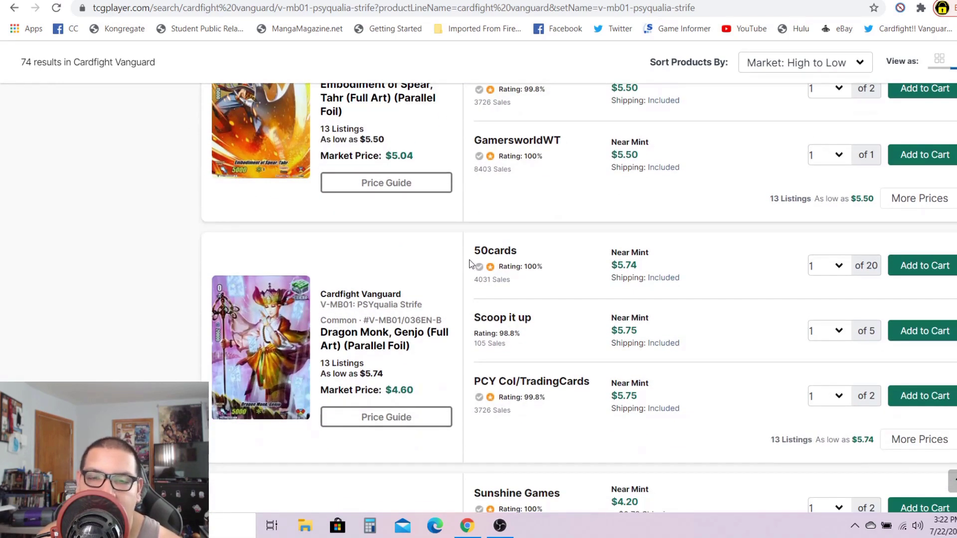
scroll(470, 263, "down", 1)
scroll(470, 264, "down", 2)
scroll(470, 263, "down", 2)
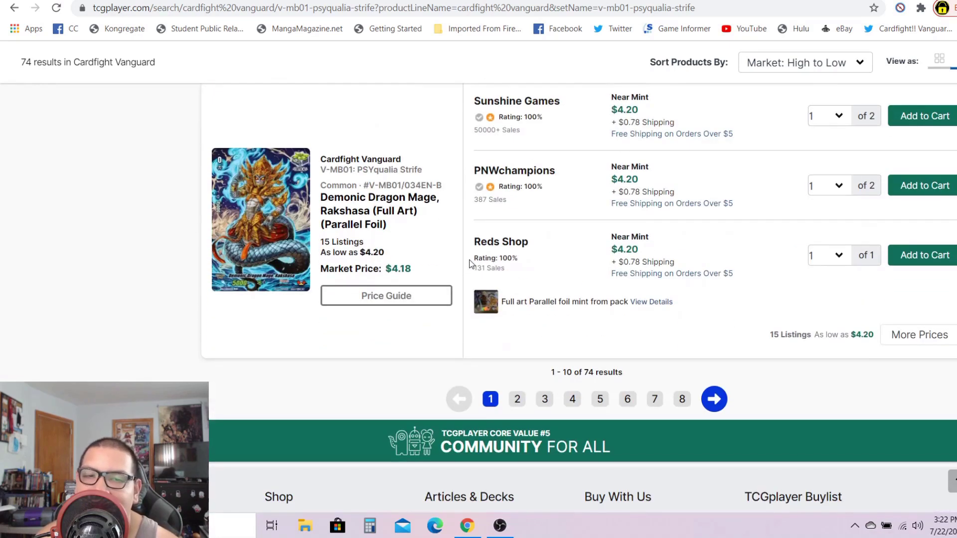
- Move to page 2 of the set search results
left_click(516, 399)
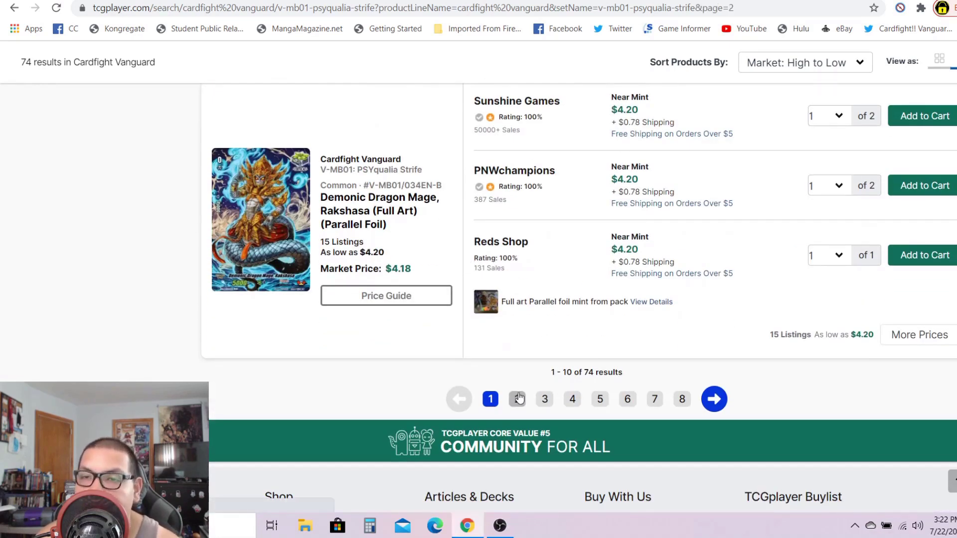